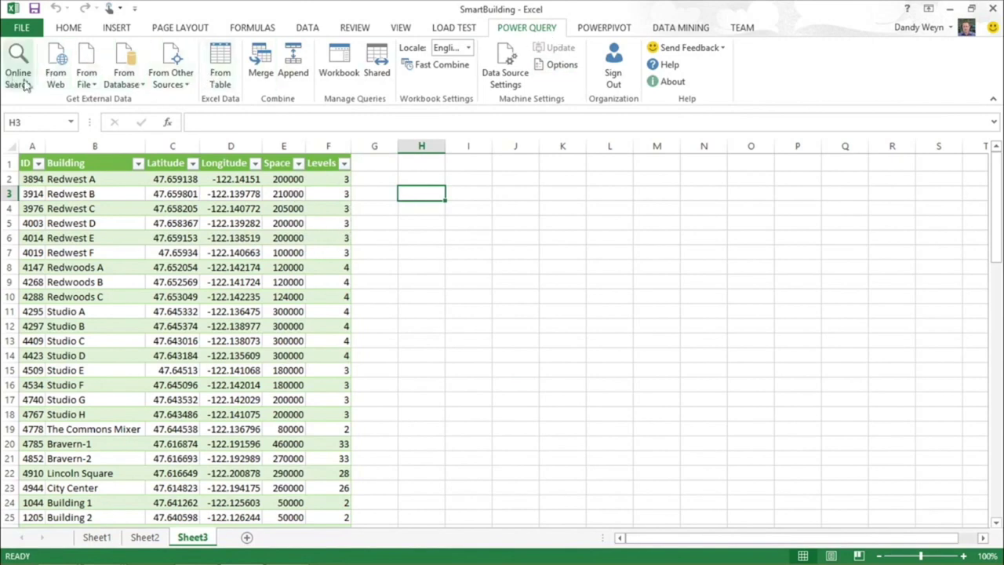
# - Connect to Windows Azure HDInsight as a data source, using the storage account name sensordata
pyautogui.click(93, 88)
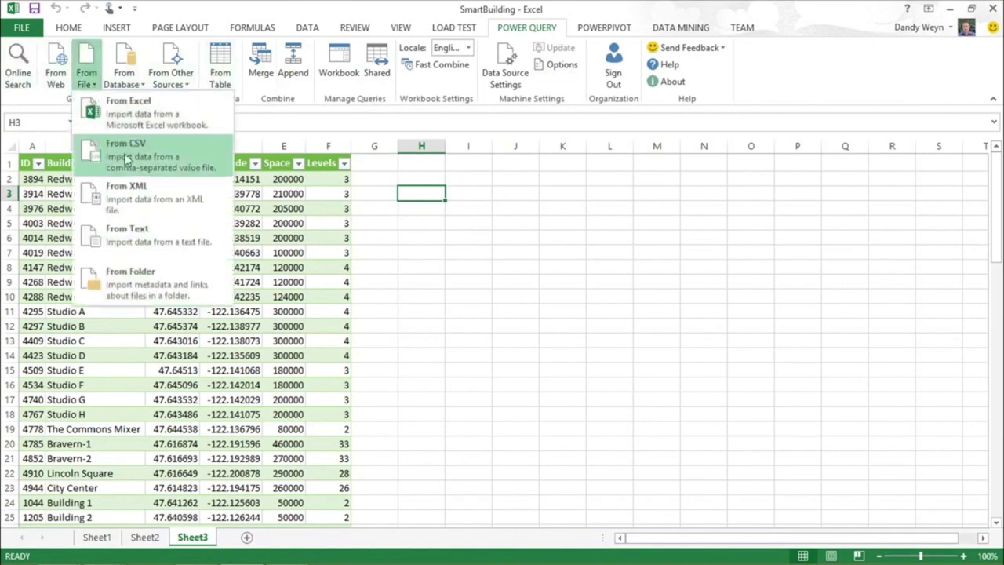
pyautogui.click(142, 86)
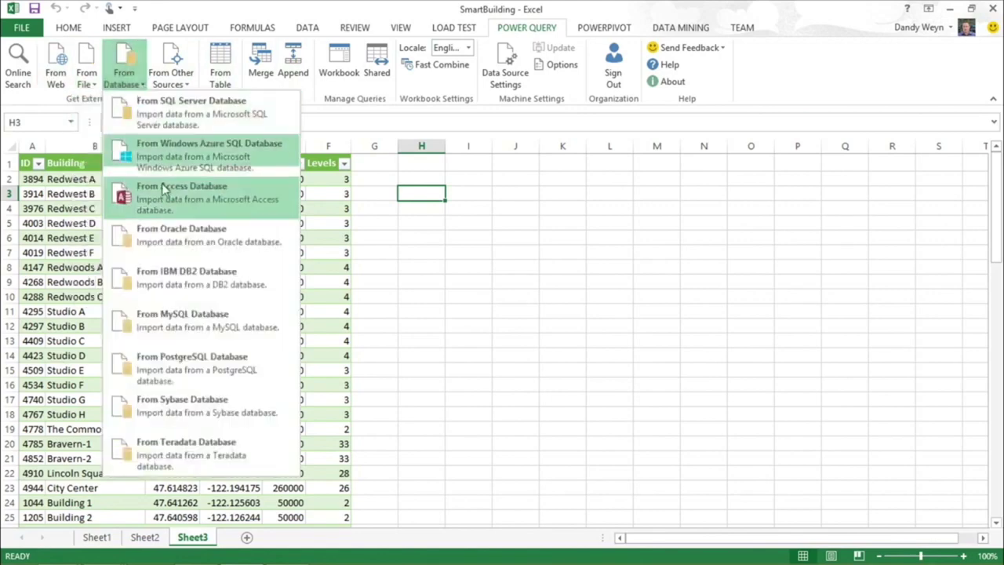
pyautogui.click(189, 84)
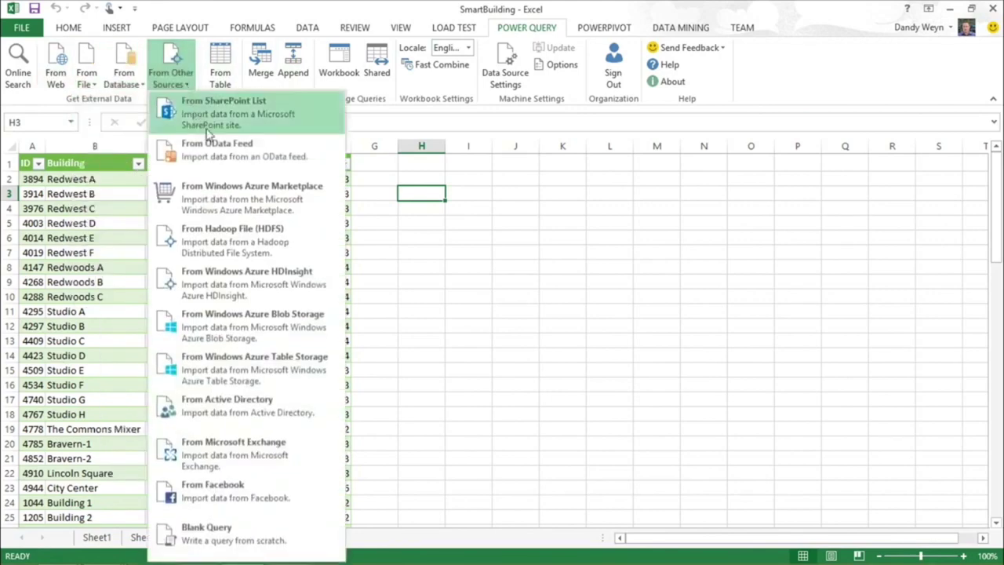
pyautogui.click(282, 290)
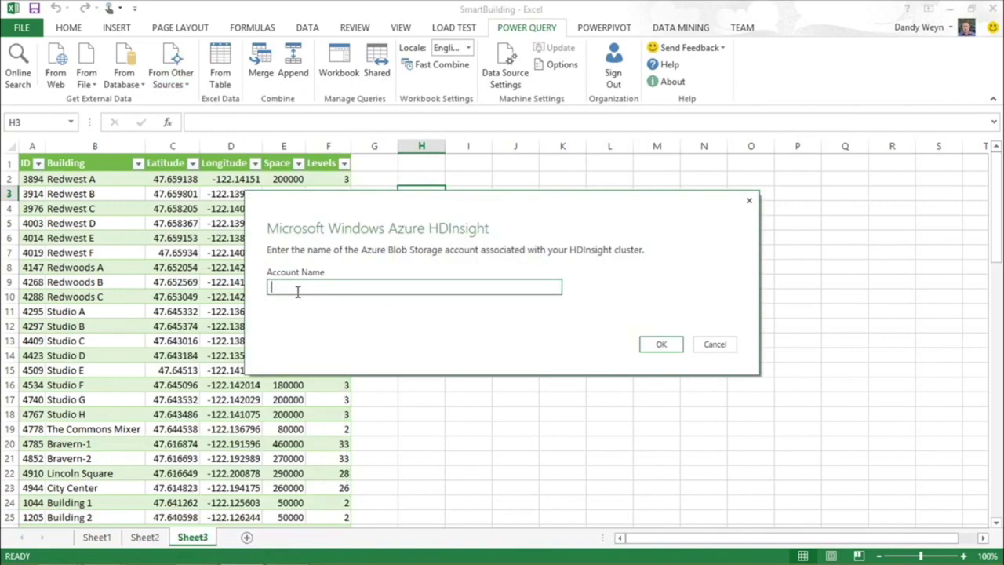
pyautogui.write('sem')
pyautogui.write('nsordata')
pyautogui.click(659, 344)
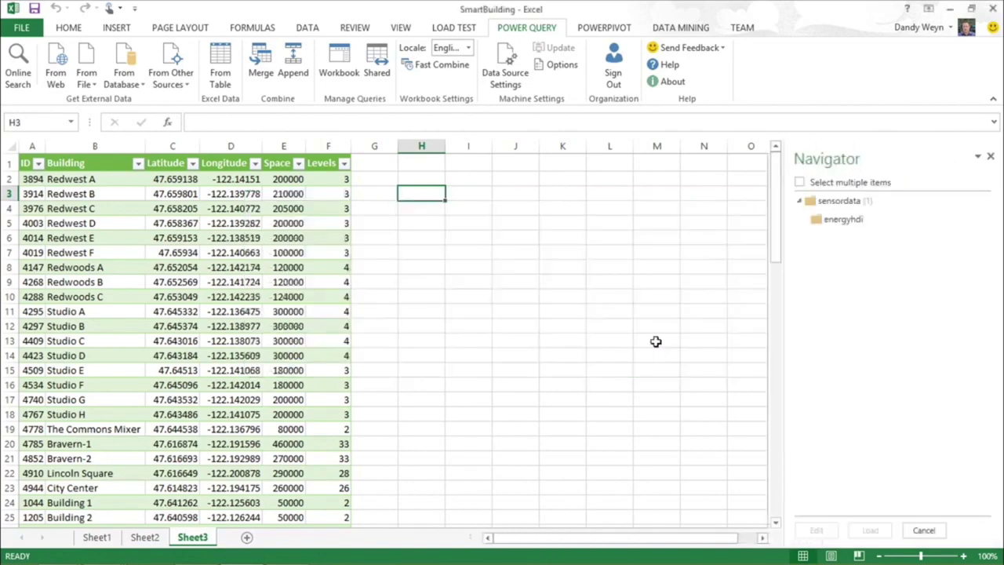
# - Open the energyhdi container for query editing and load the contents of Energy_HDI.csv
pyautogui.click(846, 223)
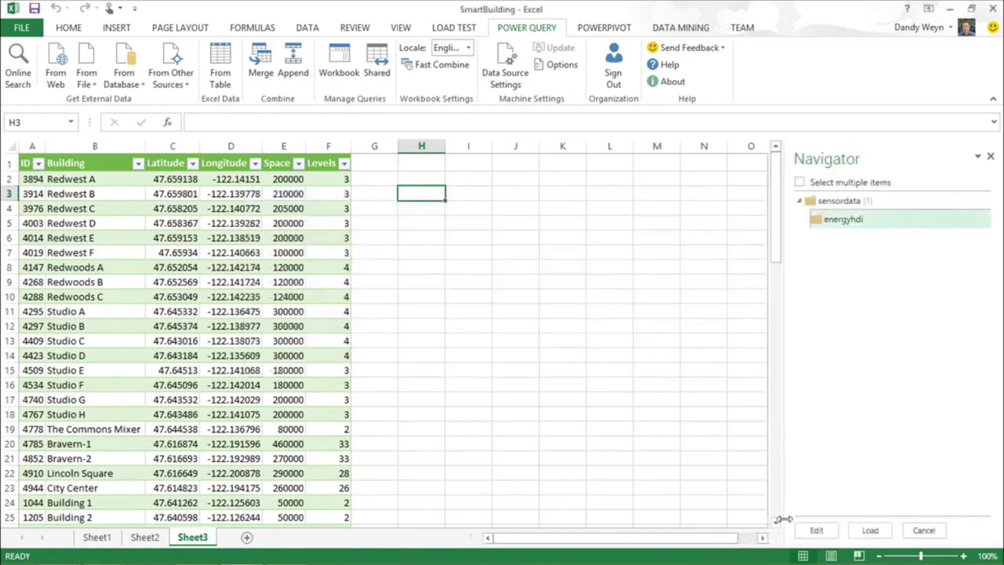
pyautogui.click(817, 531)
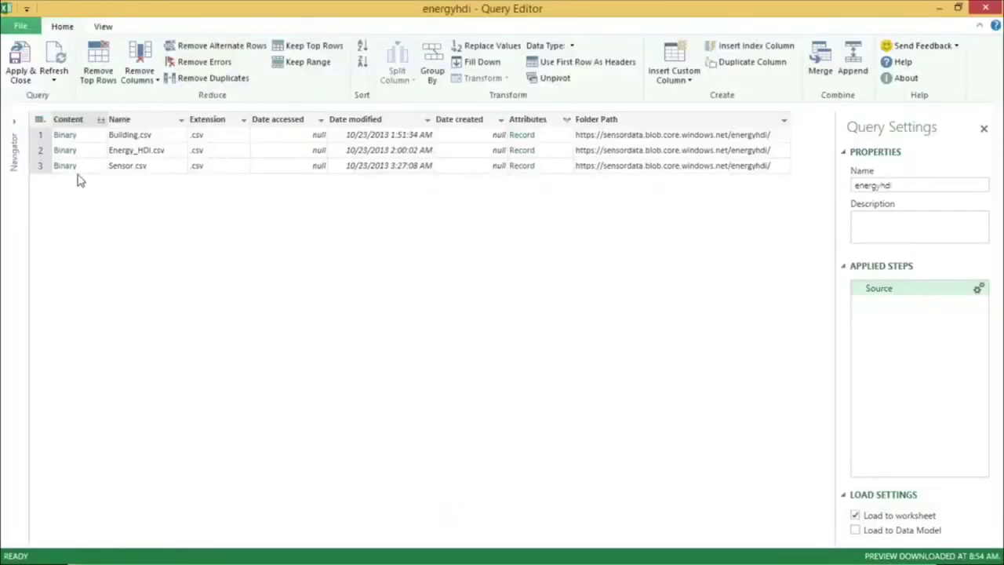
pyautogui.click(66, 152)
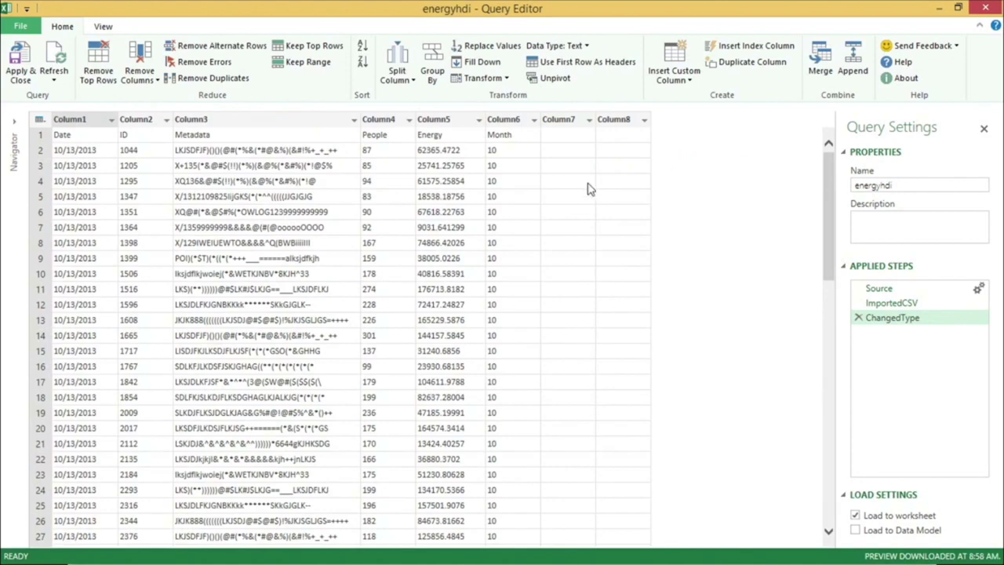
# - Remove the metadata column Column3 and the empty columns Column7 and Column8 from the query
pyautogui.click(242, 128)
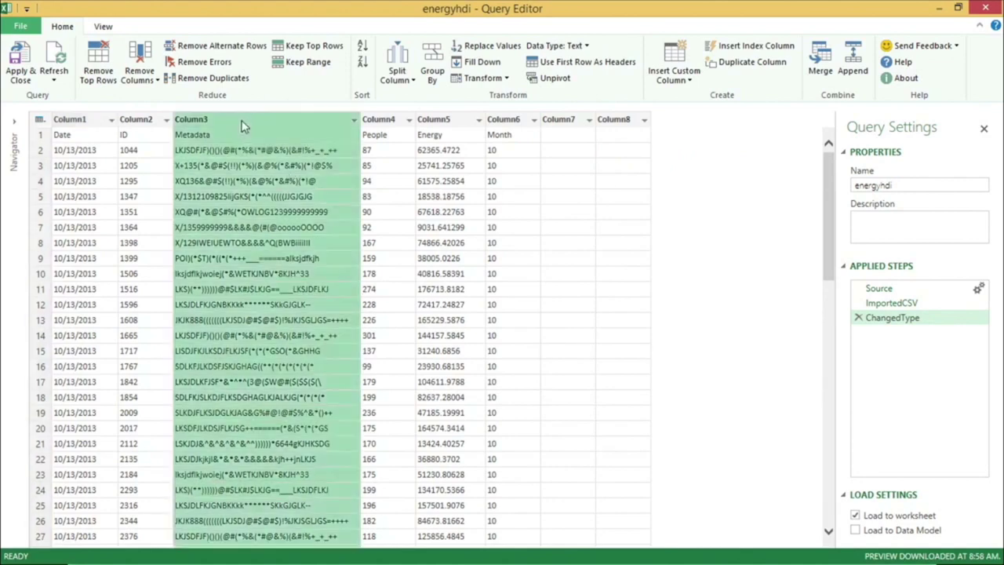
pyautogui.keyDown('ctrl'); pyautogui.click(571, 123); pyautogui.keyUp('ctrl')
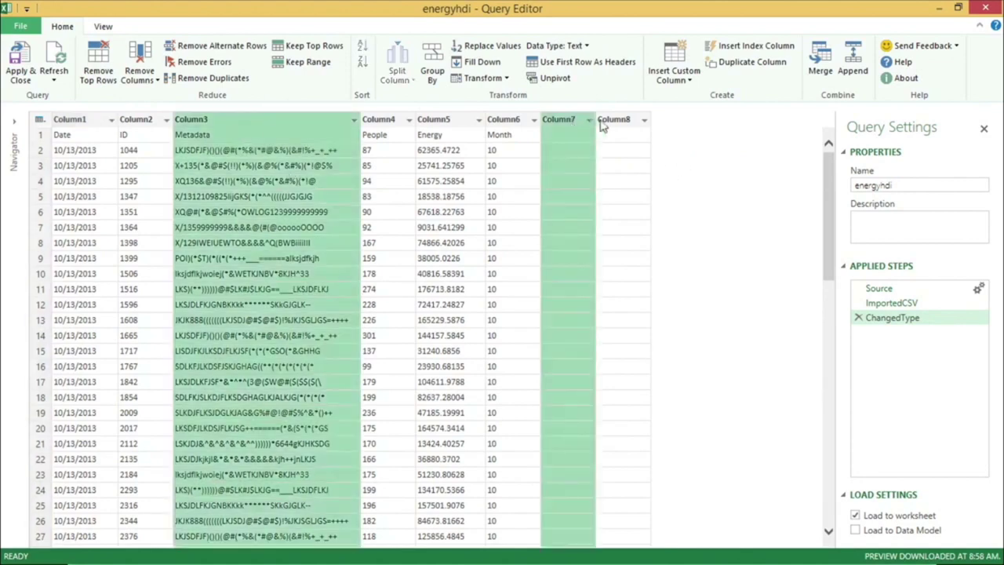
pyautogui.keyDown('ctrl'); pyautogui.click(619, 122); pyautogui.keyUp('ctrl')
pyautogui.rightClick(619, 119)
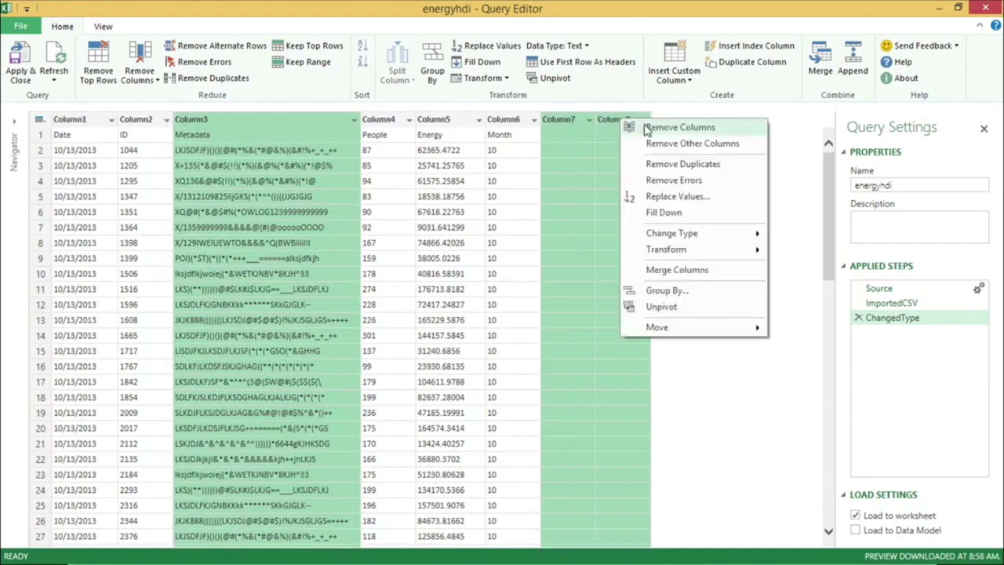
pyautogui.click(644, 129)
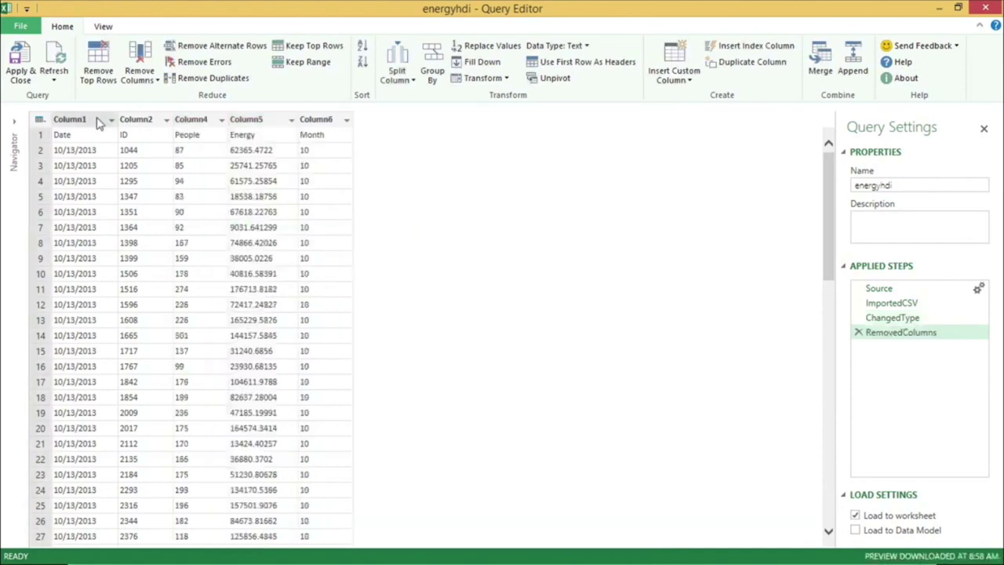
# - Use the first row as the column headers and change the Date column's data type to Date
pyautogui.click(39, 122)
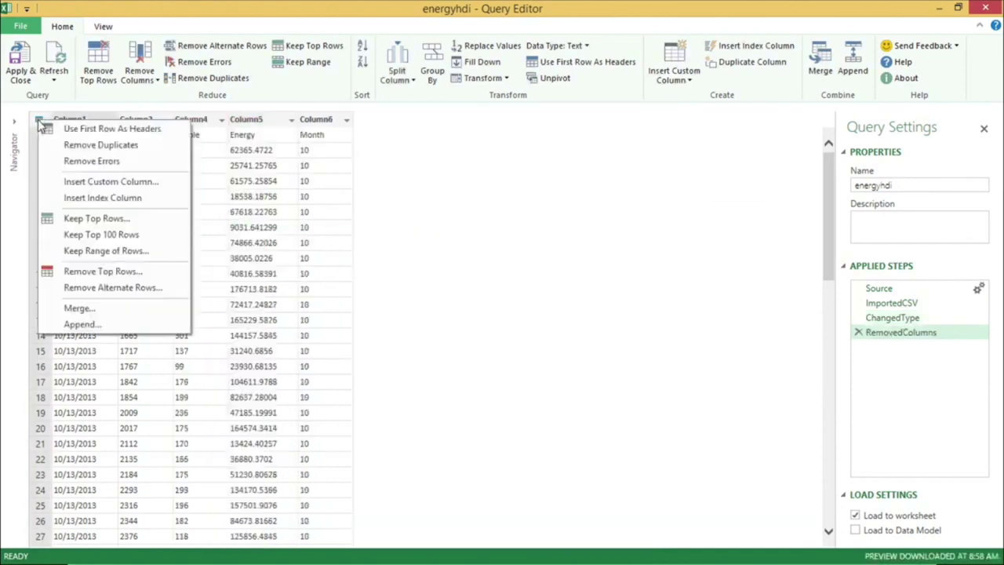
pyautogui.click(80, 129)
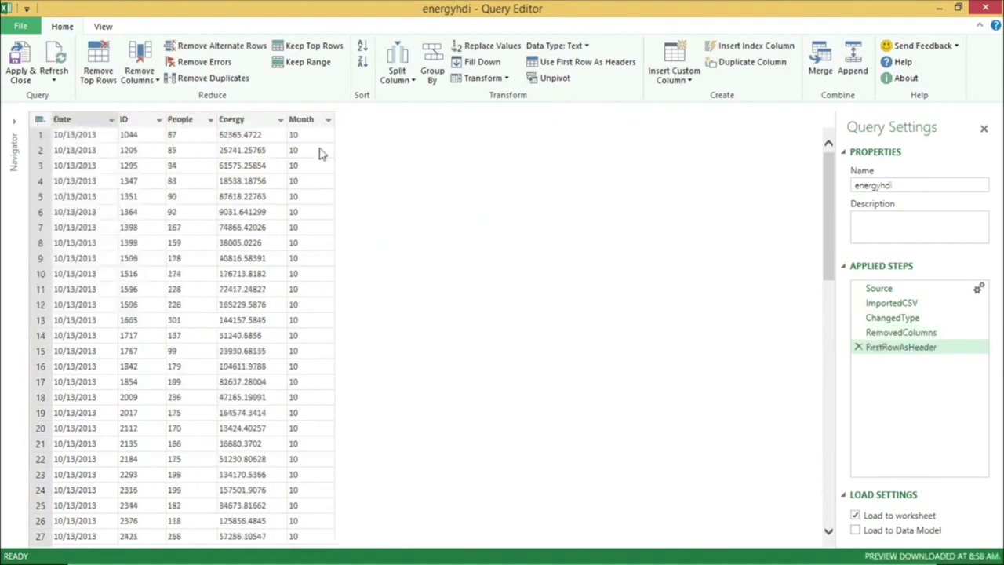
pyautogui.rightClick(98, 124)
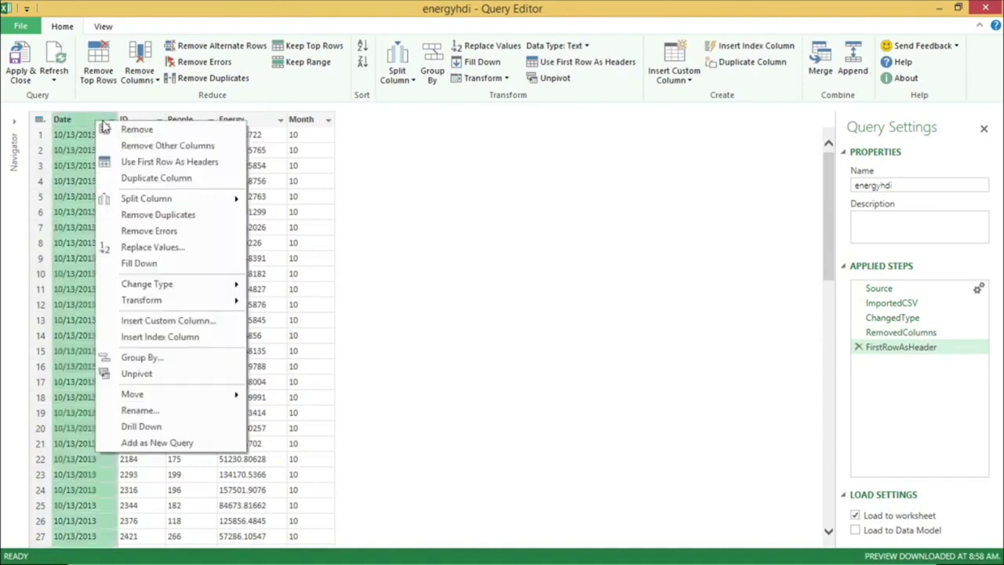
pyautogui.moveTo(141, 287)
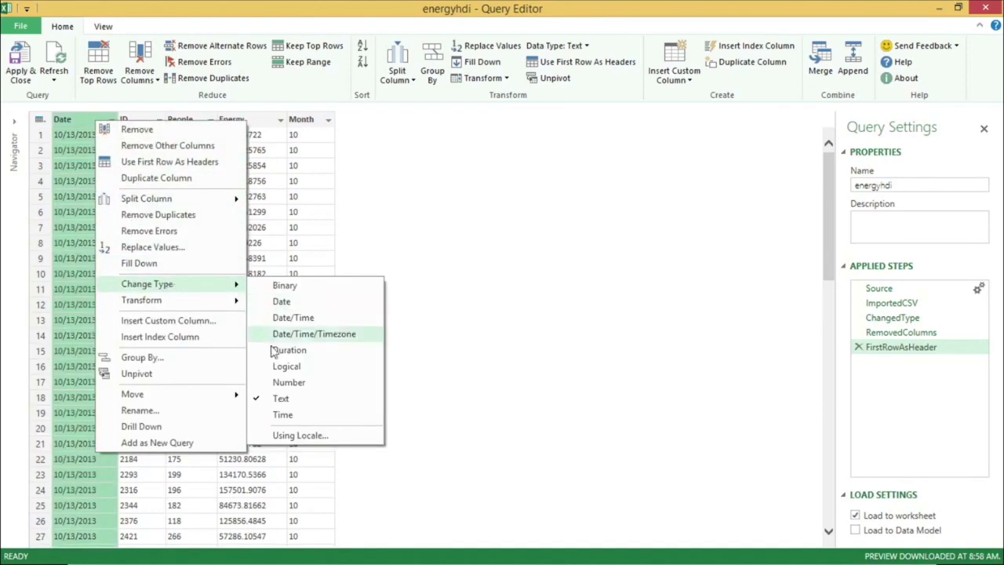
pyautogui.click(283, 303)
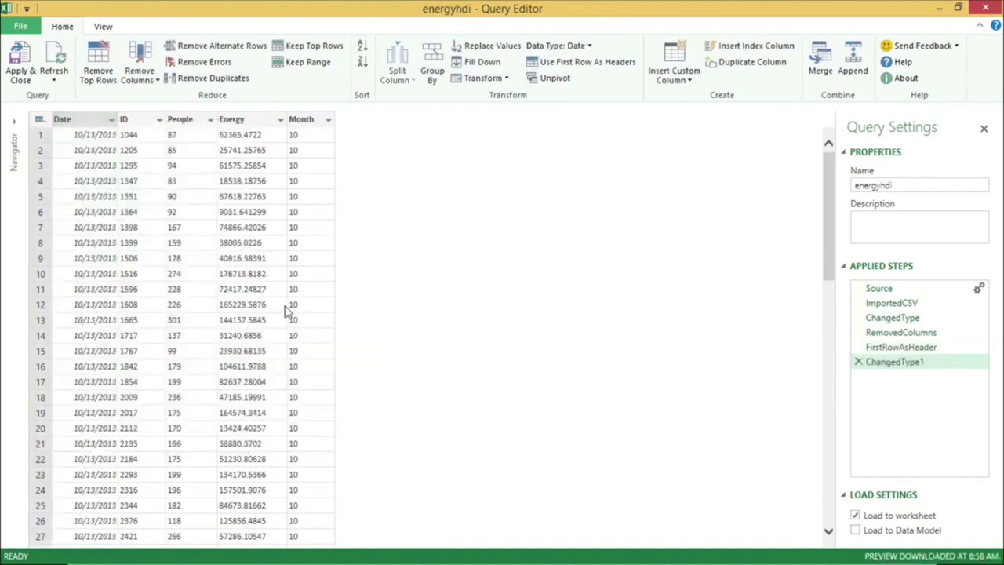
# - Change the ID, People, Energy and Month columns to the Number type, and apply the energyhdi query to load it into the worksheet
pyautogui.click(137, 127)
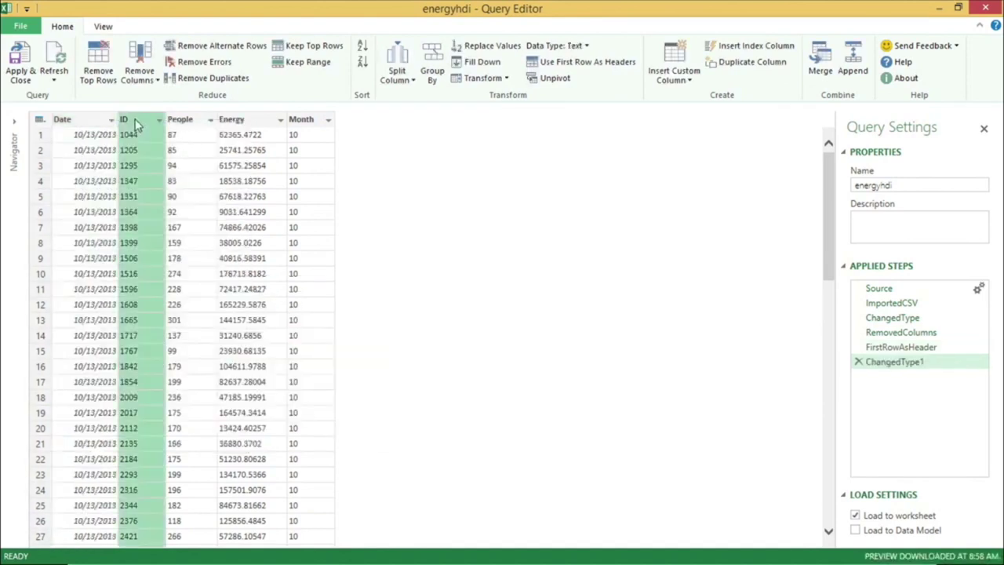
pyautogui.keyDown('shift'); pyautogui.click(304, 124); pyautogui.keyUp('shift')
pyautogui.rightClick(307, 126)
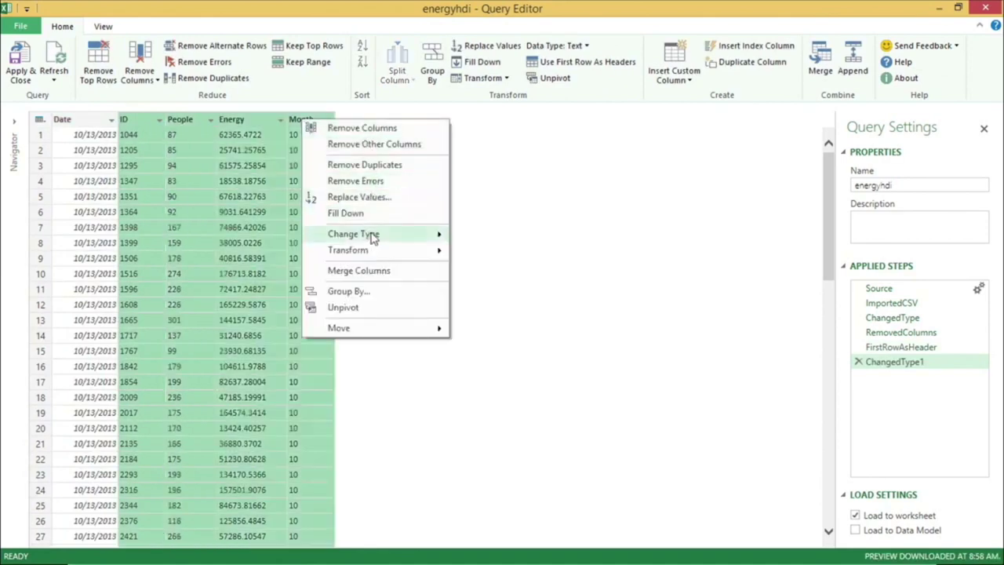
pyautogui.moveTo(358, 233)
pyautogui.click(492, 332)
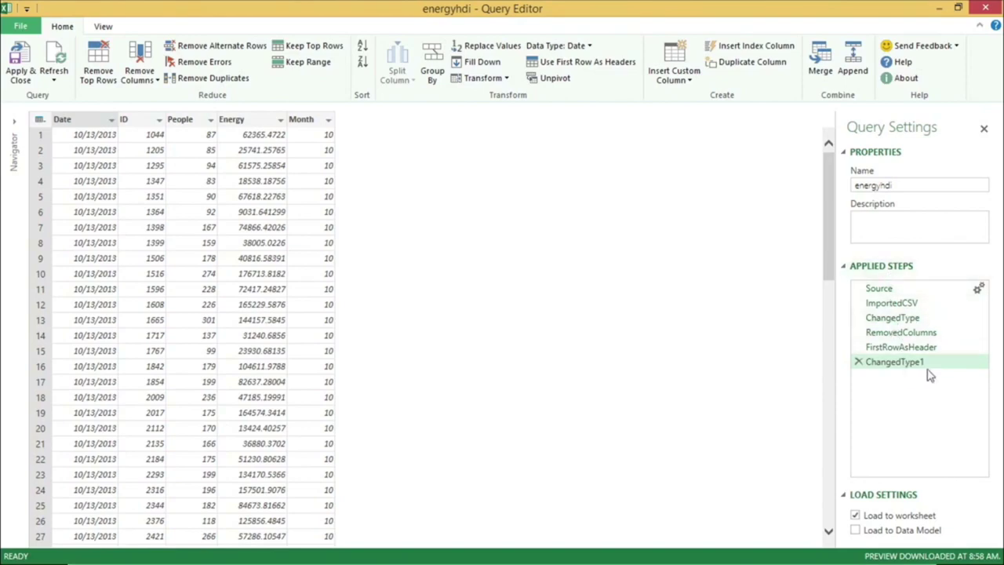
pyautogui.click(21, 70)
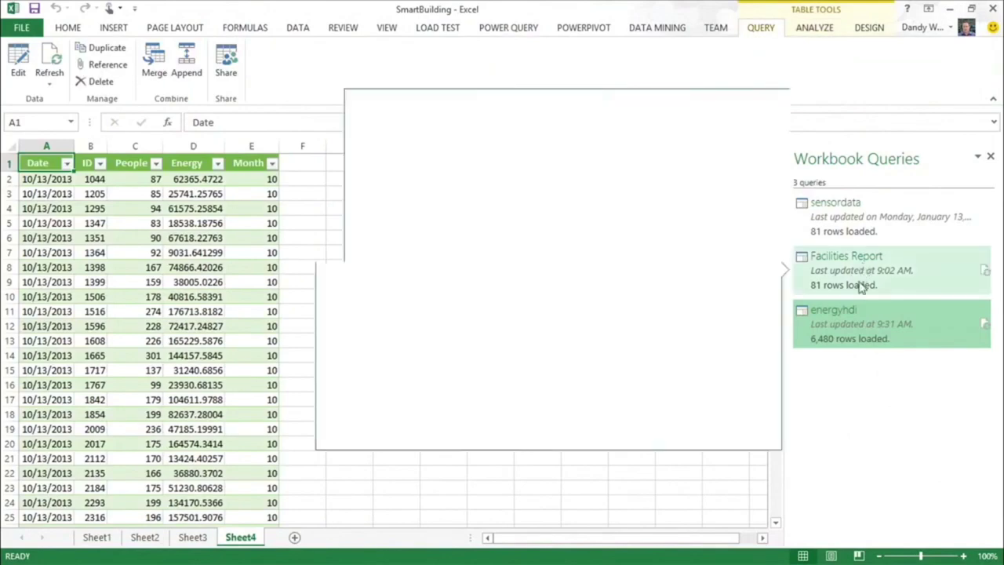
pyautogui.moveTo(853, 314)
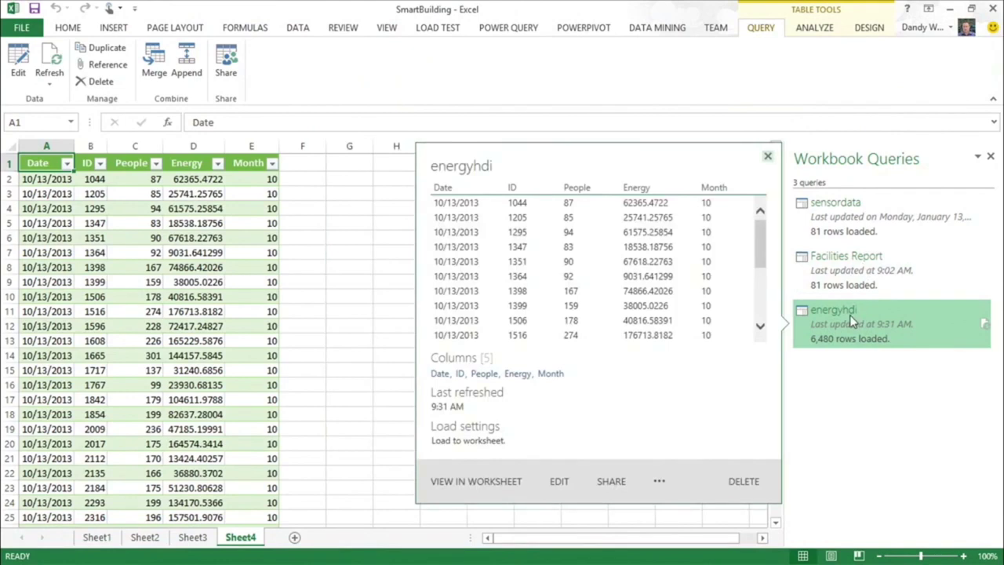
# - Set up a merge of the Facilities Report query with the energyhdi query, matching both tables on their ID columns
pyautogui.click(154, 64)
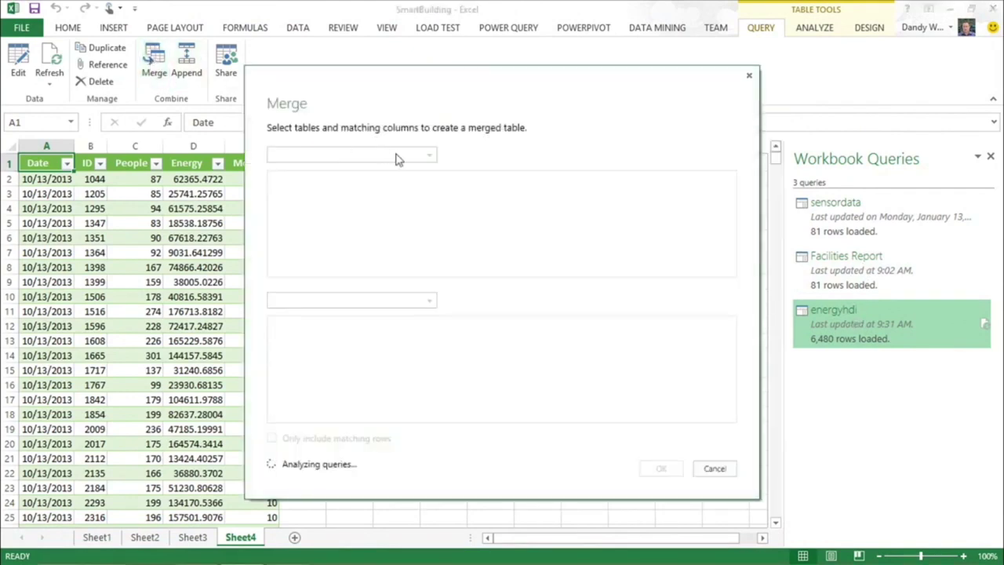
pyautogui.click(429, 156)
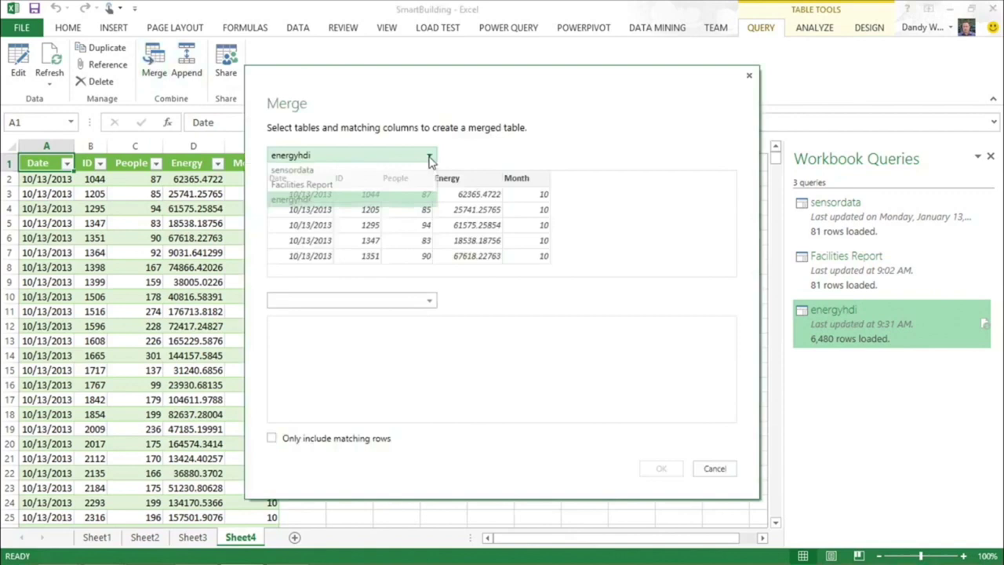
pyautogui.click(331, 185)
pyautogui.click(430, 301)
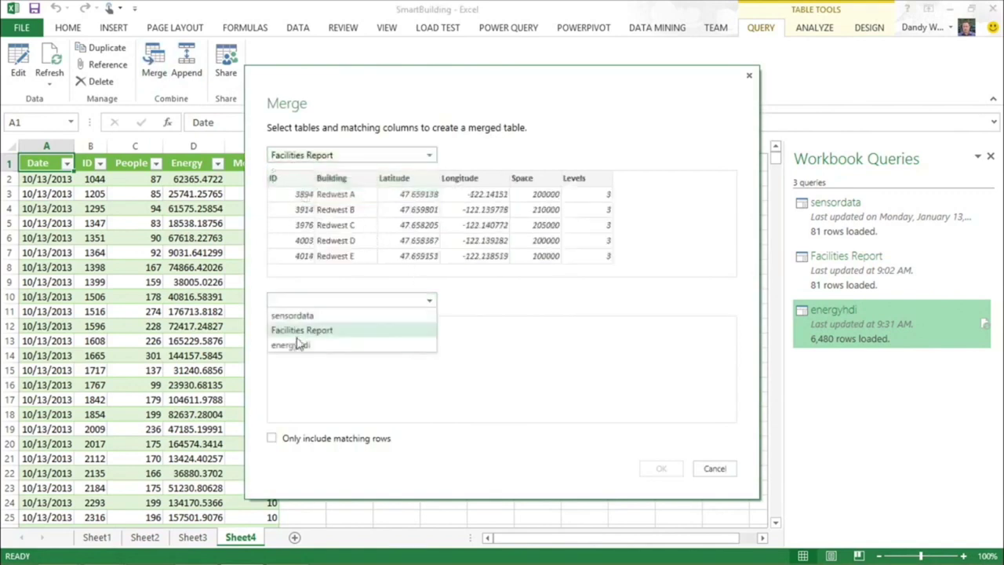
pyautogui.click(295, 346)
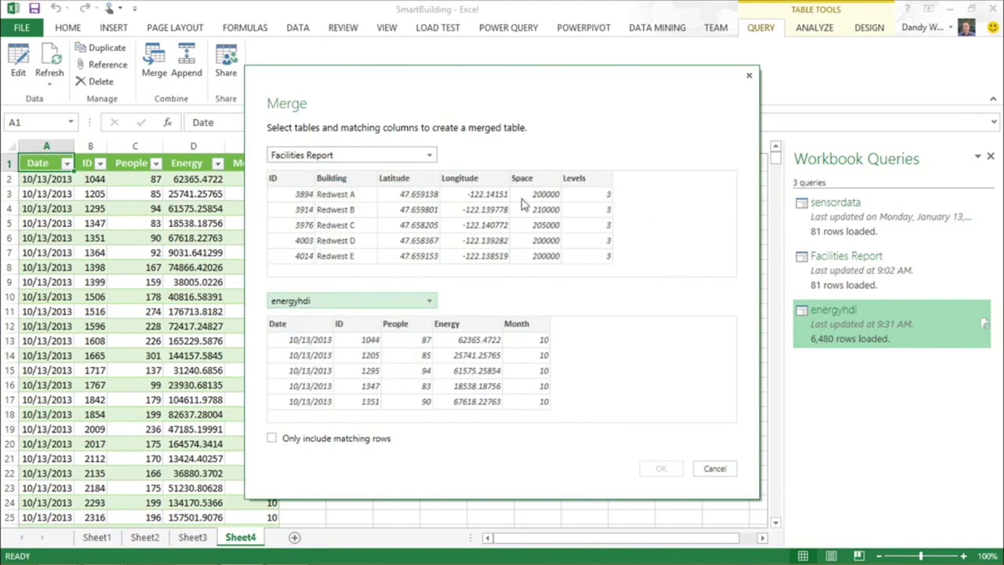
pyautogui.click(279, 179)
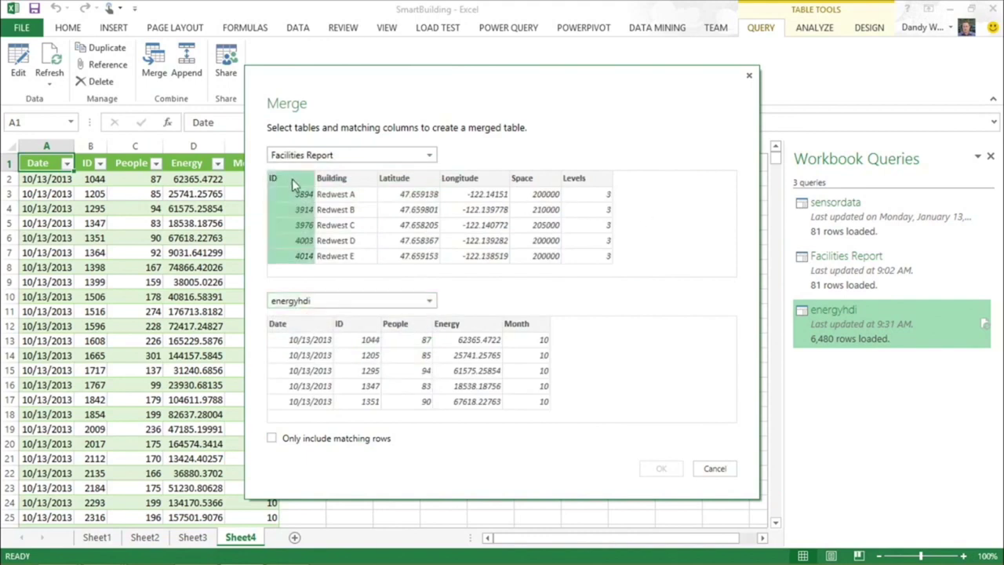
pyautogui.click(357, 329)
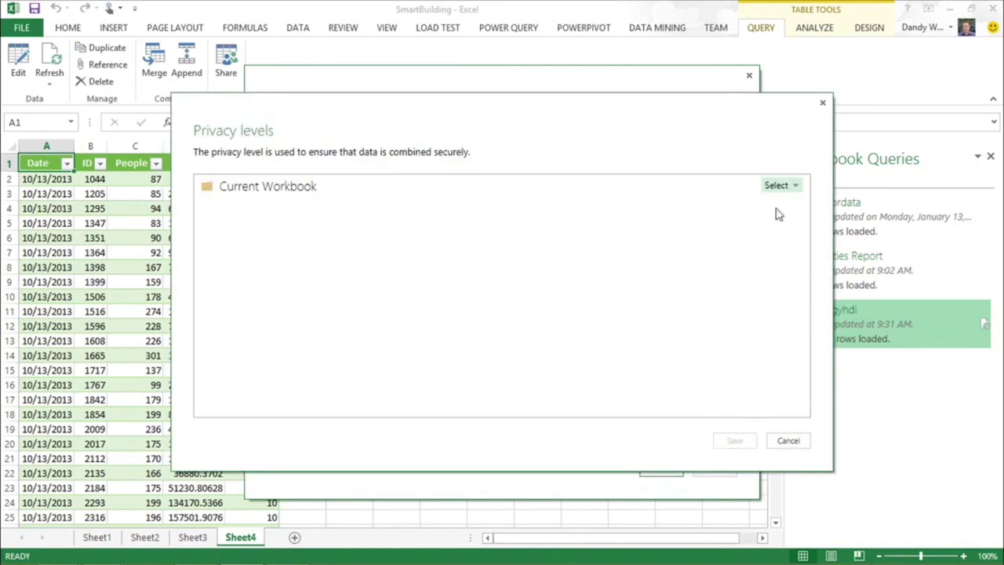
# - Set the Current Workbook privacy level to Public and create the merged query
pyautogui.click(795, 188)
pyautogui.click(752, 202)
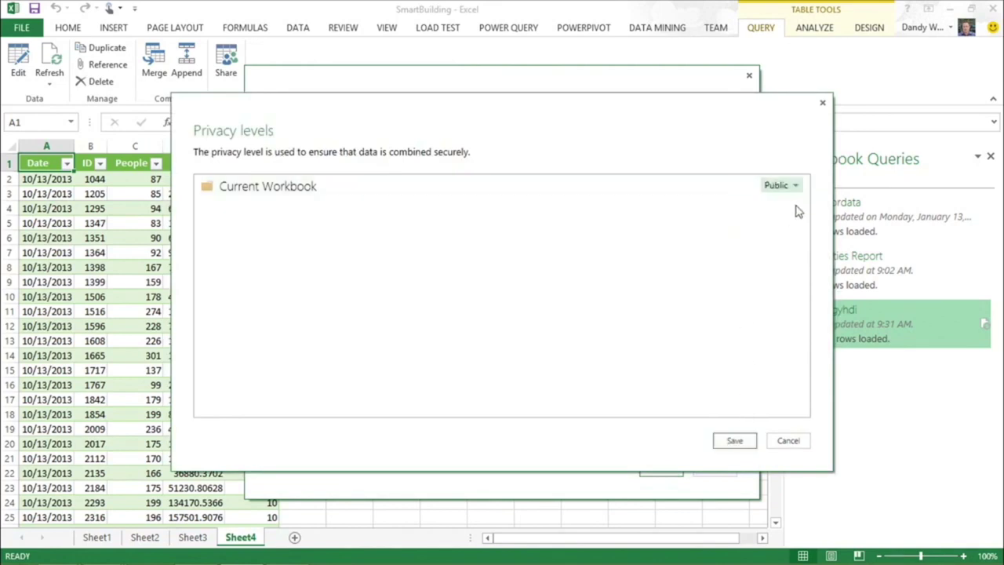
pyautogui.click(735, 441)
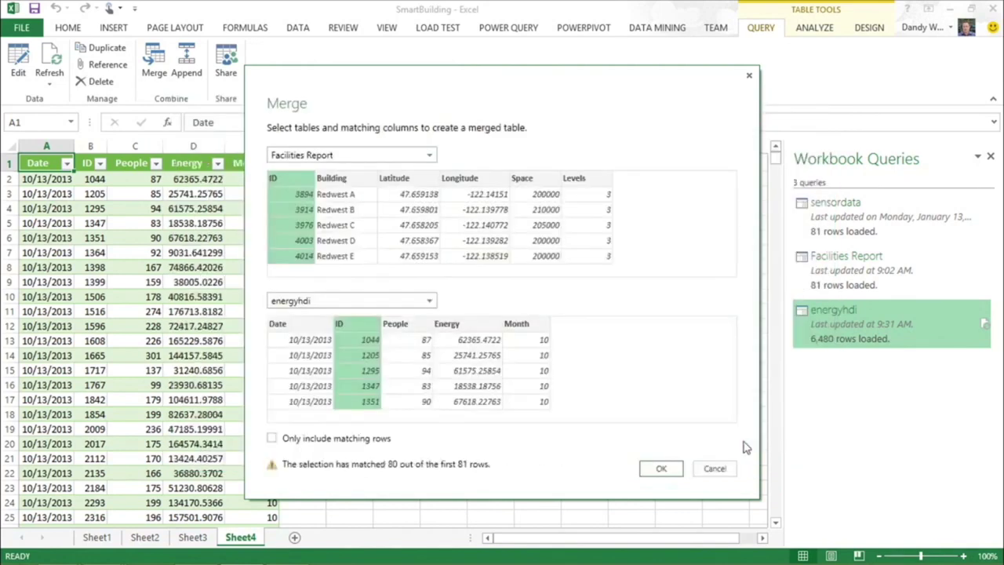
pyautogui.click(662, 469)
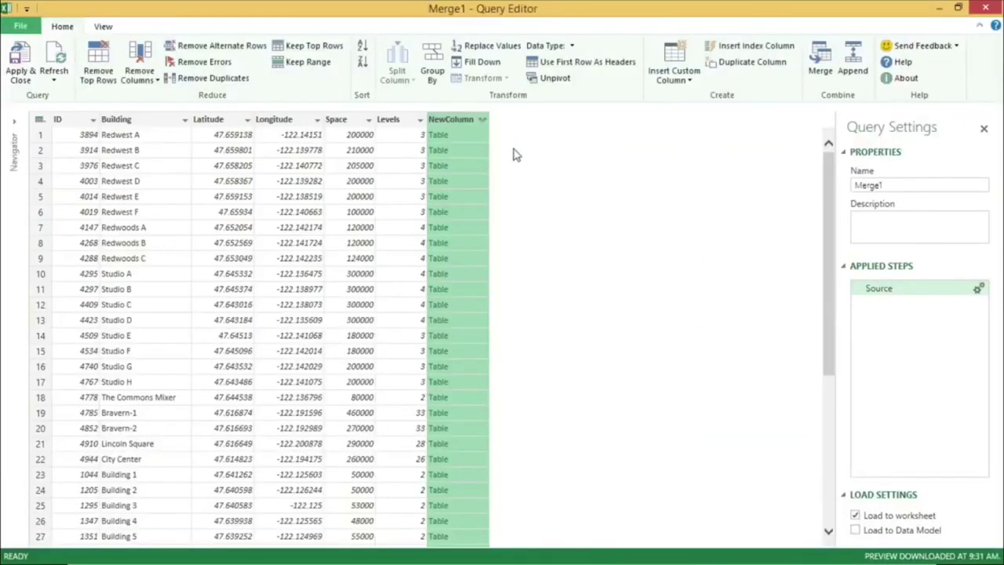
# - Expand NewColumn into Date, People, Energy and Month, leaving out ID, and load the merged query into the worksheet
pyautogui.click(483, 121)
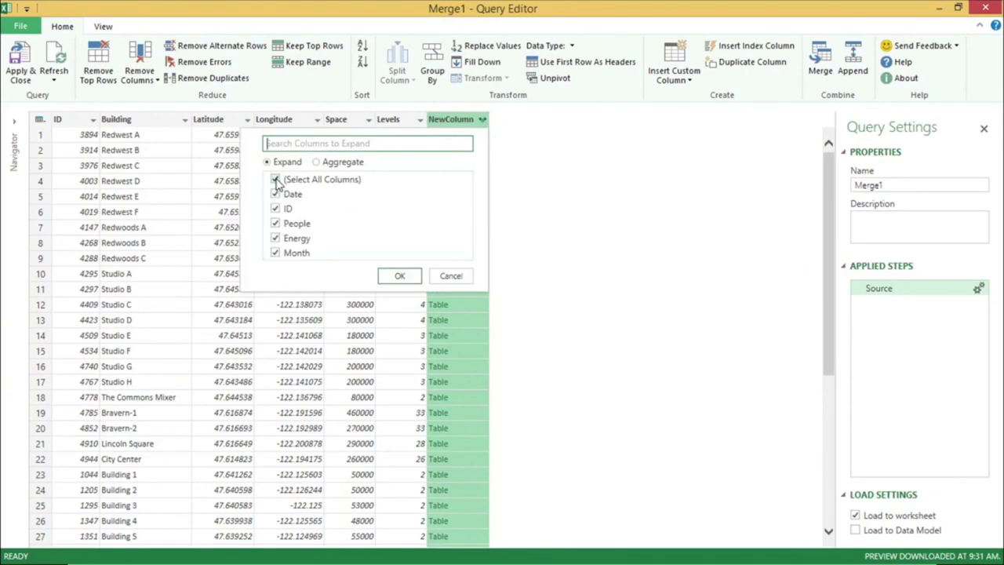
pyautogui.click(276, 210)
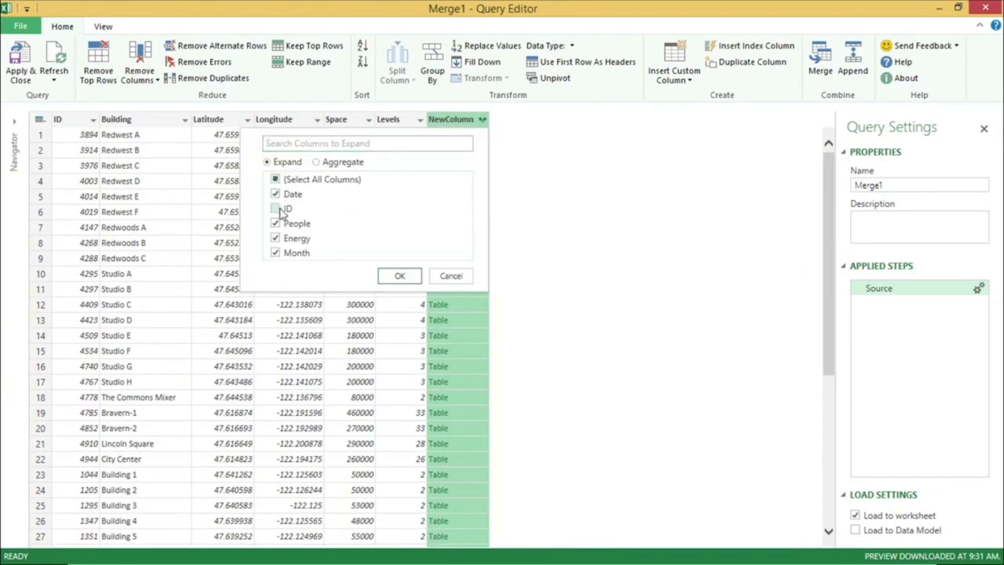
pyautogui.click(396, 278)
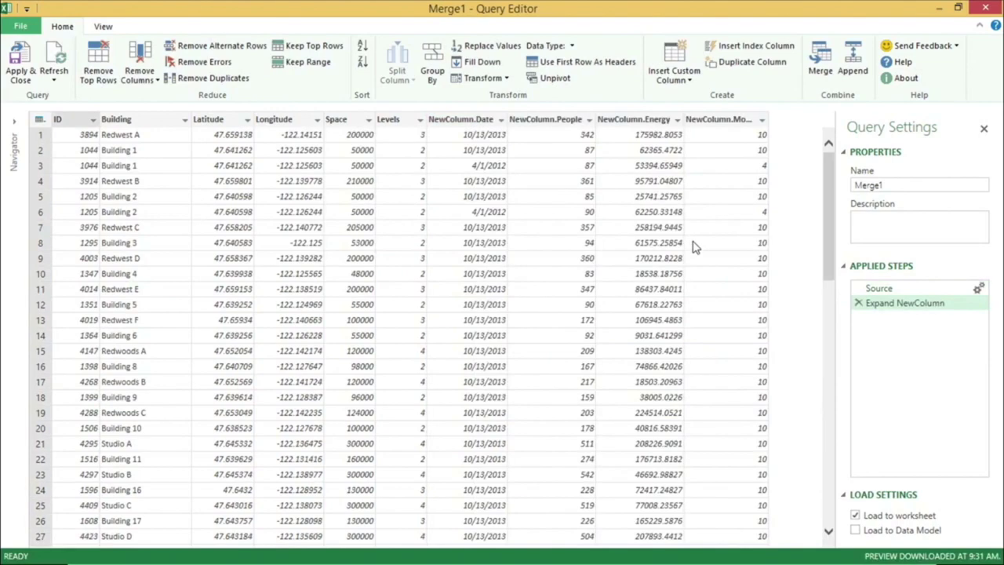
pyautogui.click(20, 63)
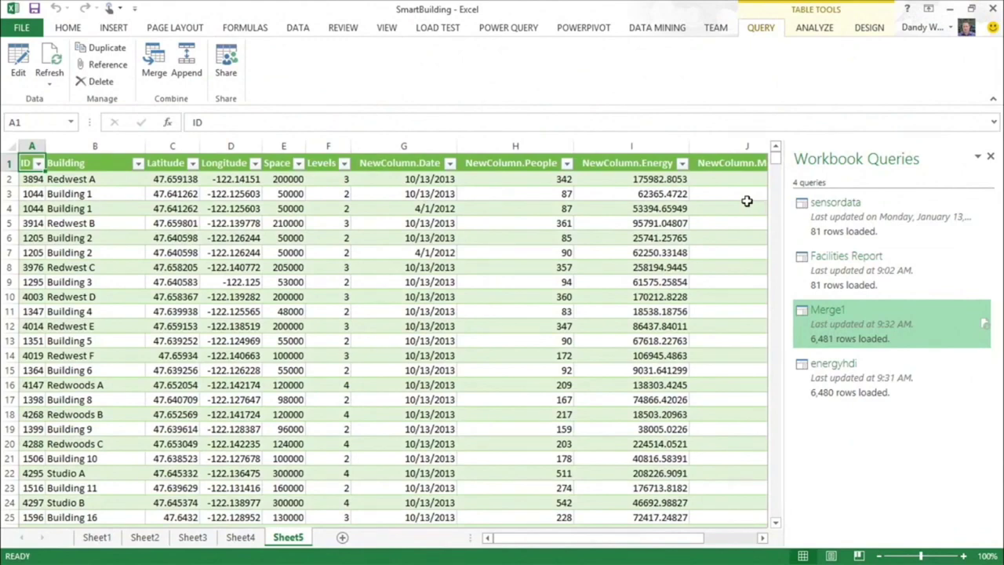
# - Search online for "weather redmond wa" and load the Wikipedia Climate - Geography - Redmond, Washington table into the worksheet
pyautogui.moveTo(830, 209)
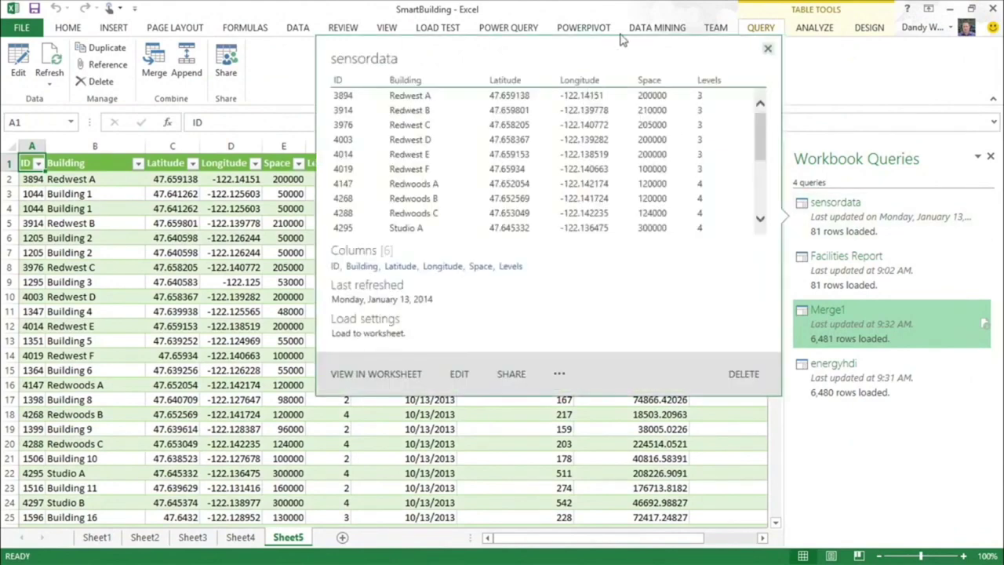
pyautogui.click(521, 29)
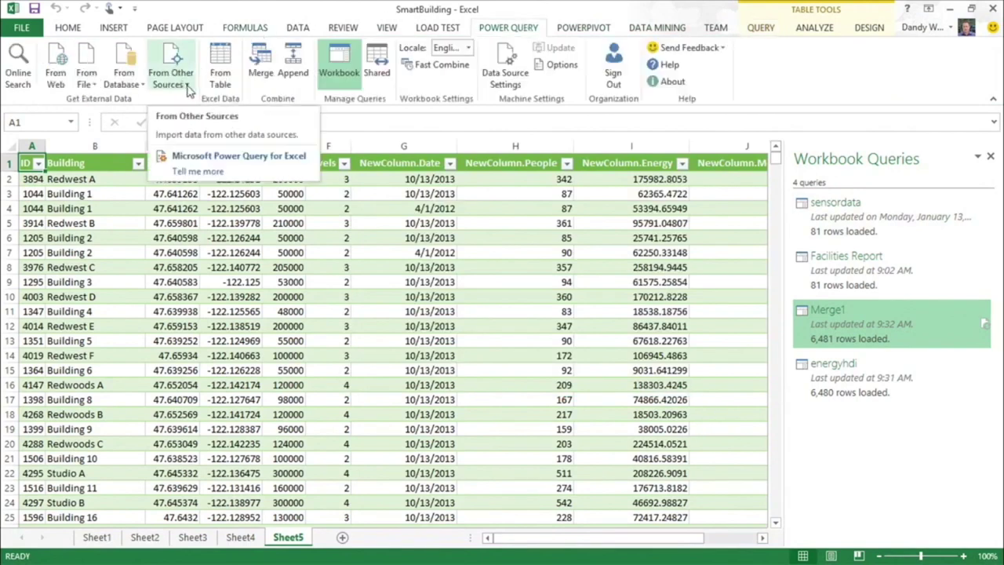
pyautogui.click(19, 72)
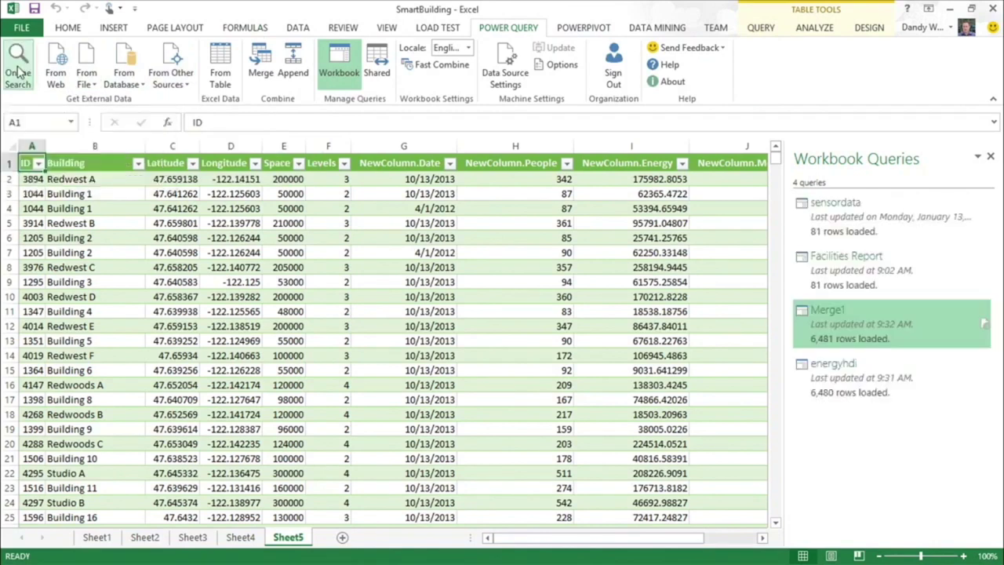
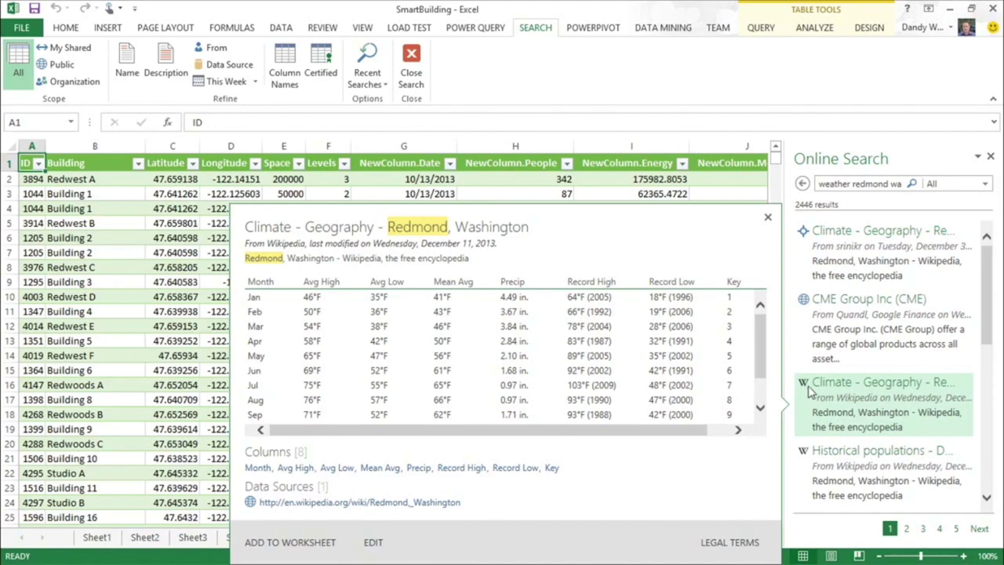
pyautogui.click(834, 386)
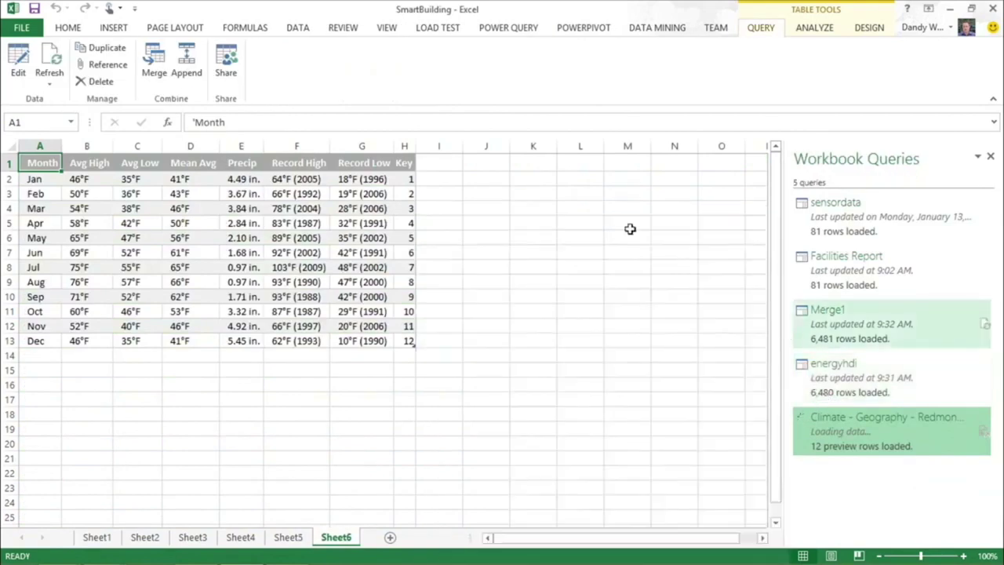
# - Merge the Merge1 query with the Climate - Geography - Redmond, Washington query, matching NewColumn.Month to Key
pyautogui.click(159, 71)
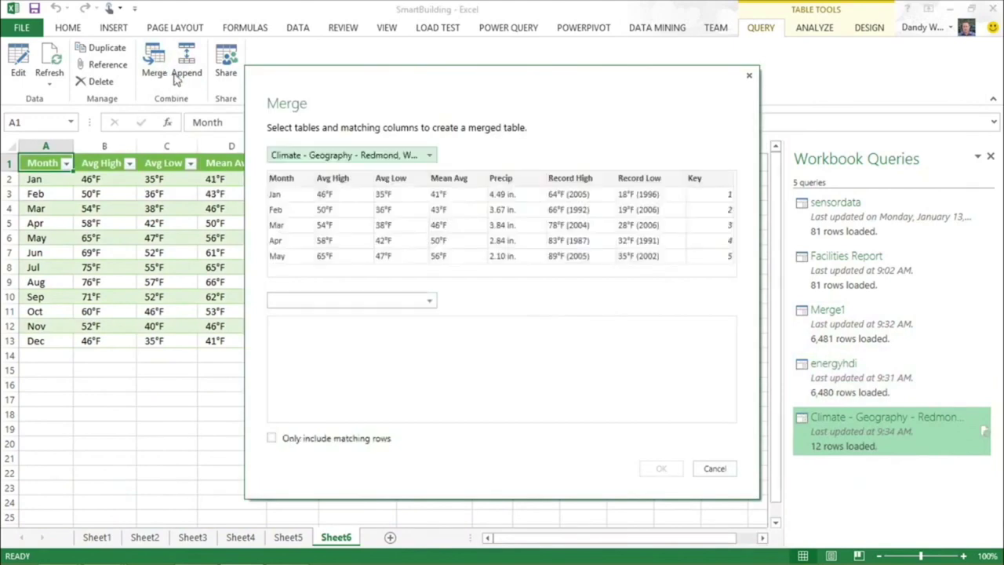
pyautogui.click(431, 156)
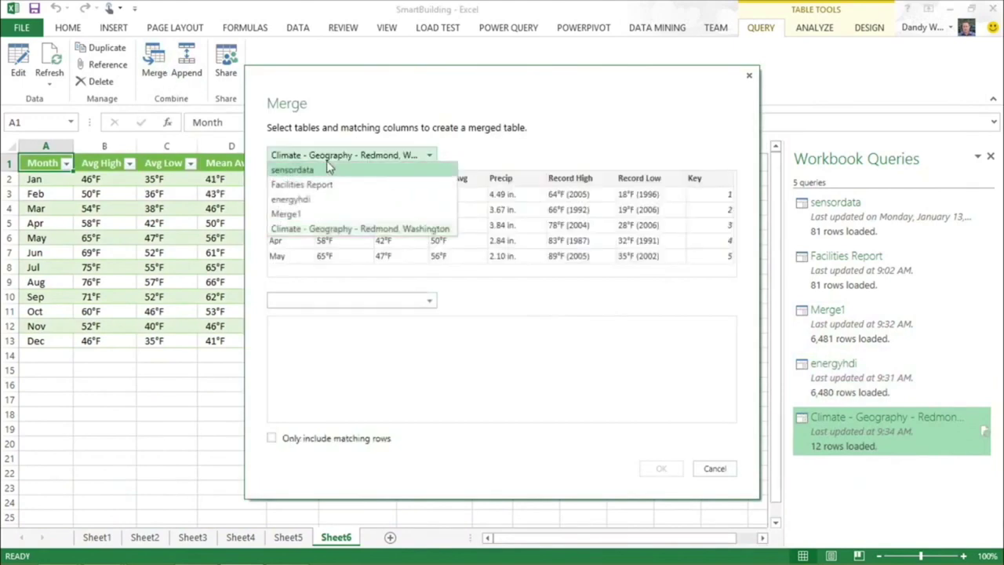
pyautogui.click(298, 213)
pyautogui.click(429, 302)
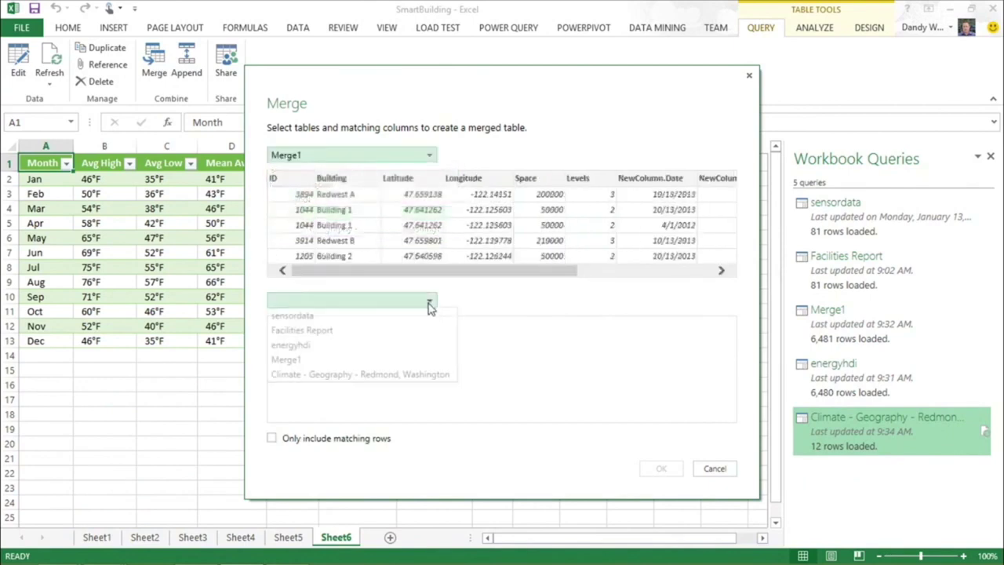
pyautogui.click(307, 375)
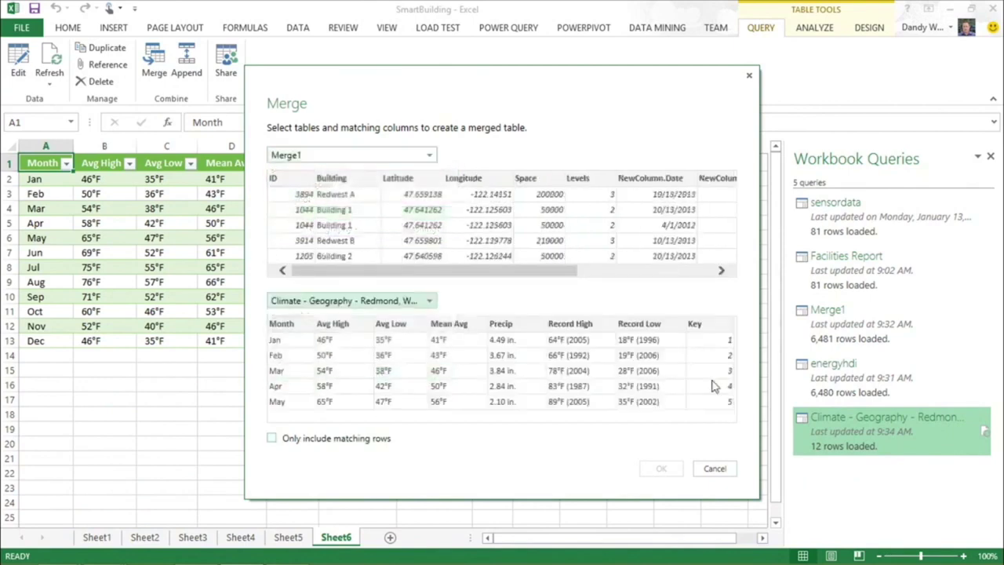
pyautogui.click(721, 271)
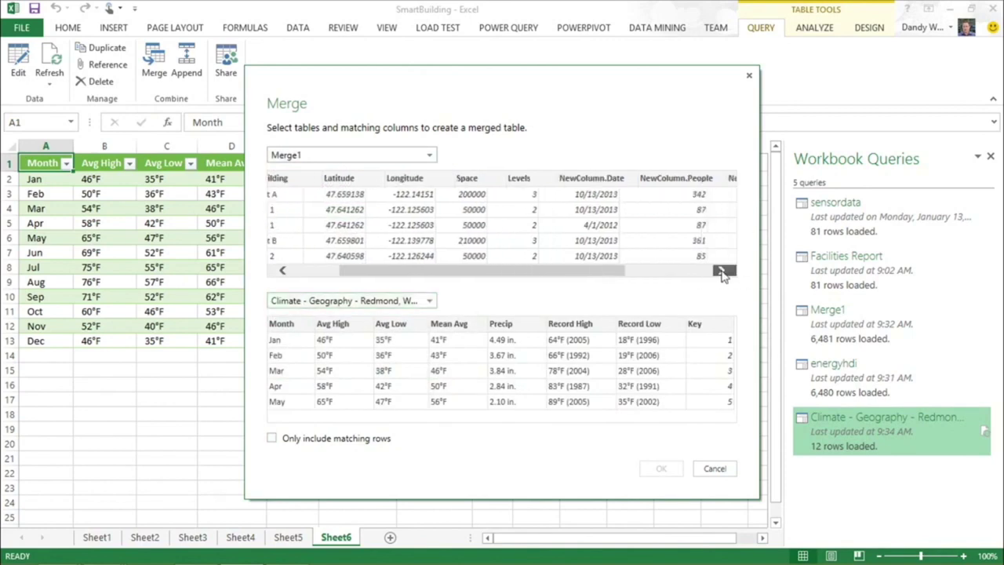
pyautogui.click(695, 178)
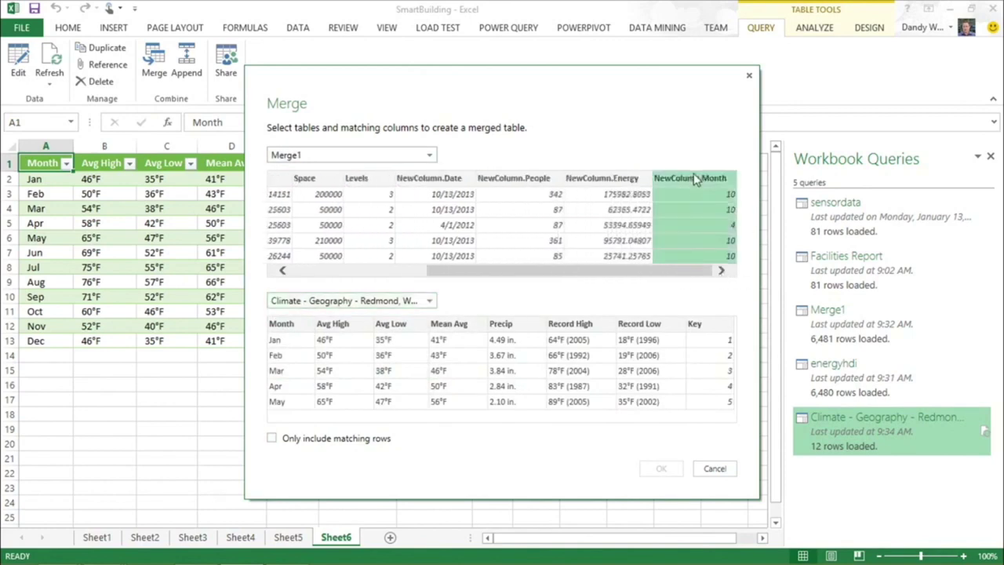
pyautogui.click(700, 324)
pyautogui.click(661, 468)
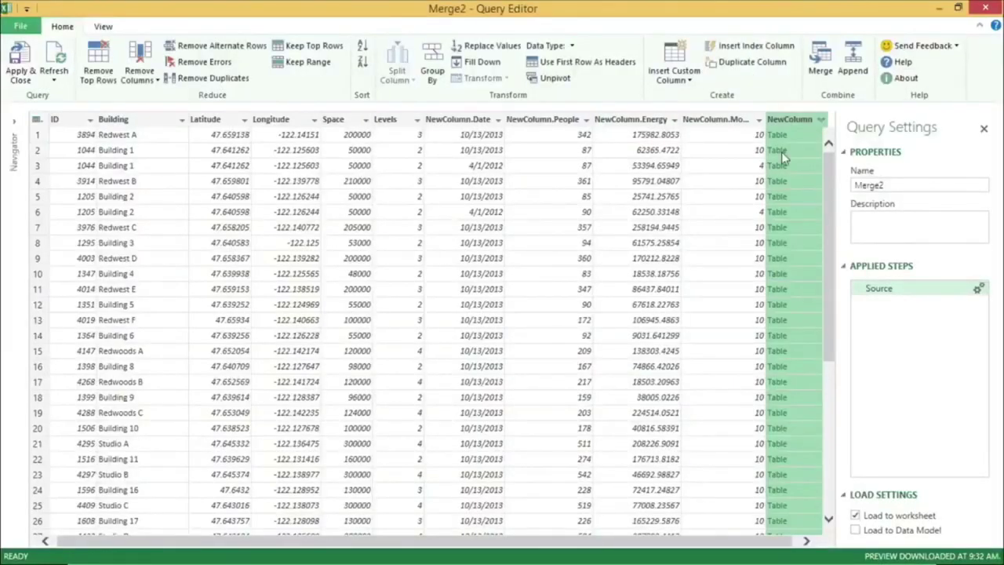
# - Expand the climate data in NewColumn into the Mean Avg column only
pyautogui.hscroll(1, 761, 540)
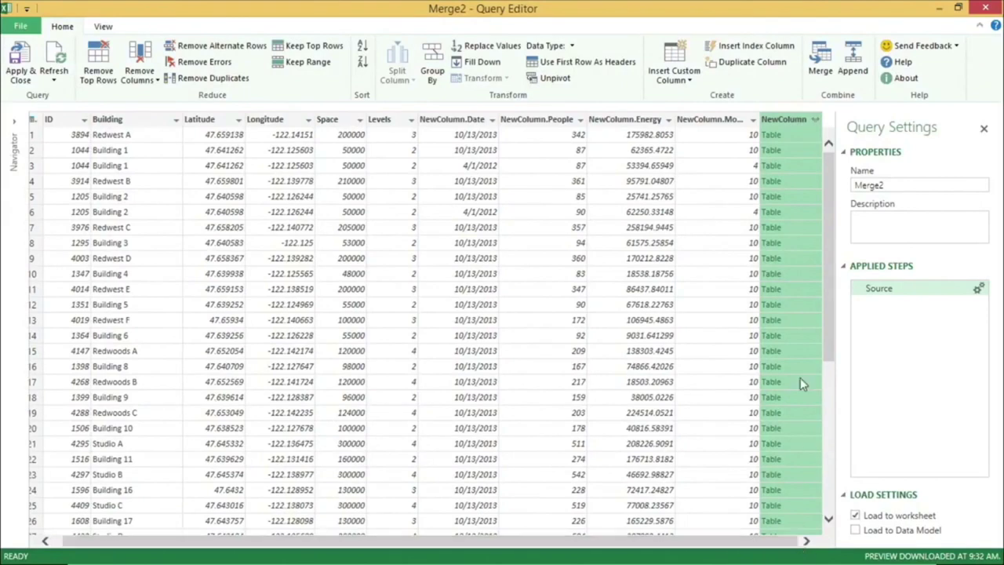
pyautogui.click(816, 120)
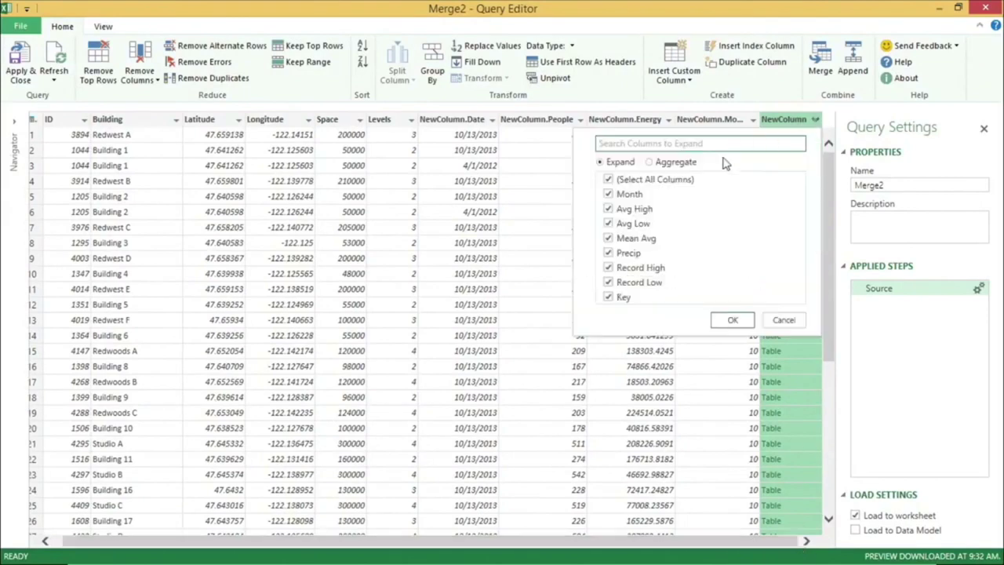
pyautogui.click(610, 180)
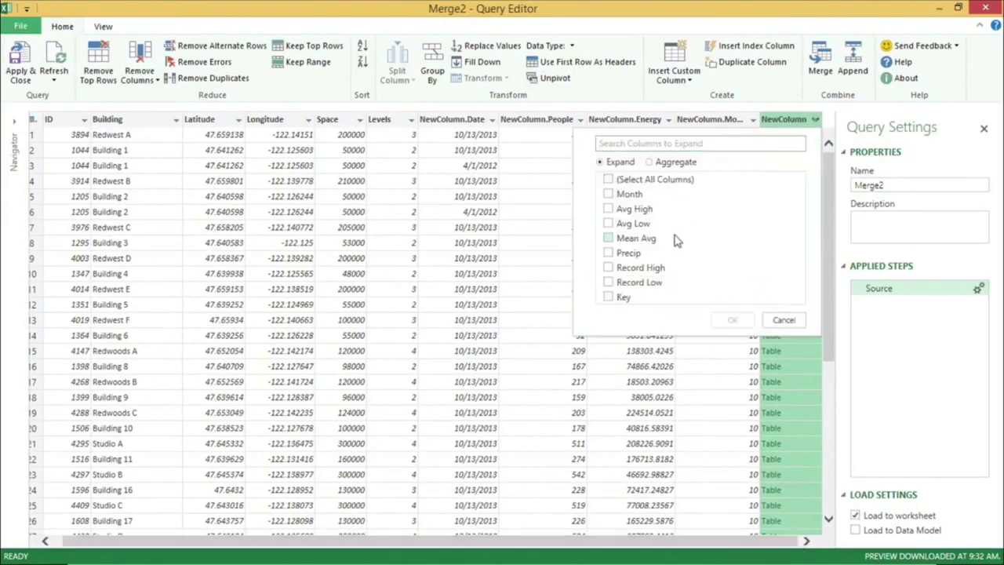
pyautogui.click(610, 239)
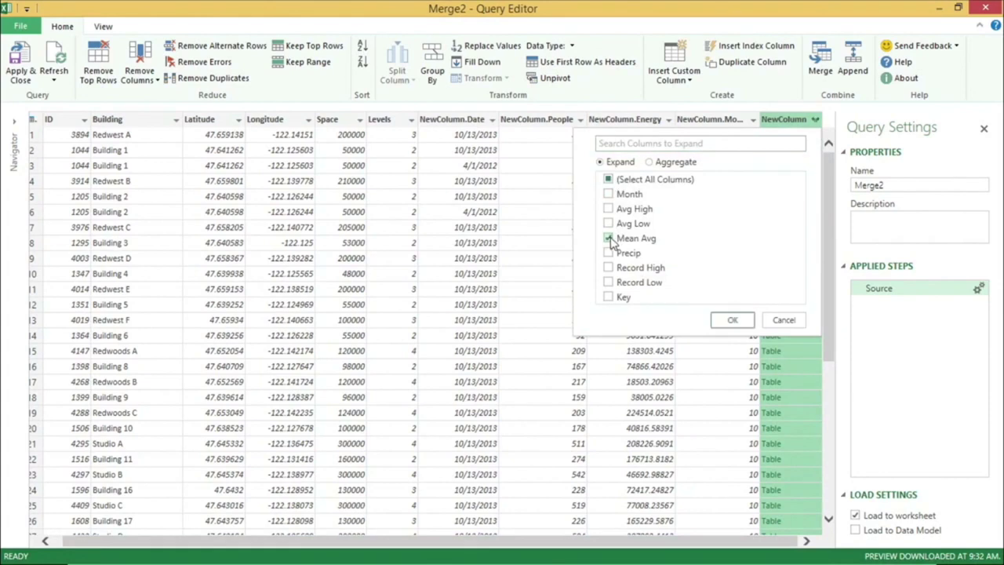
pyautogui.click(733, 319)
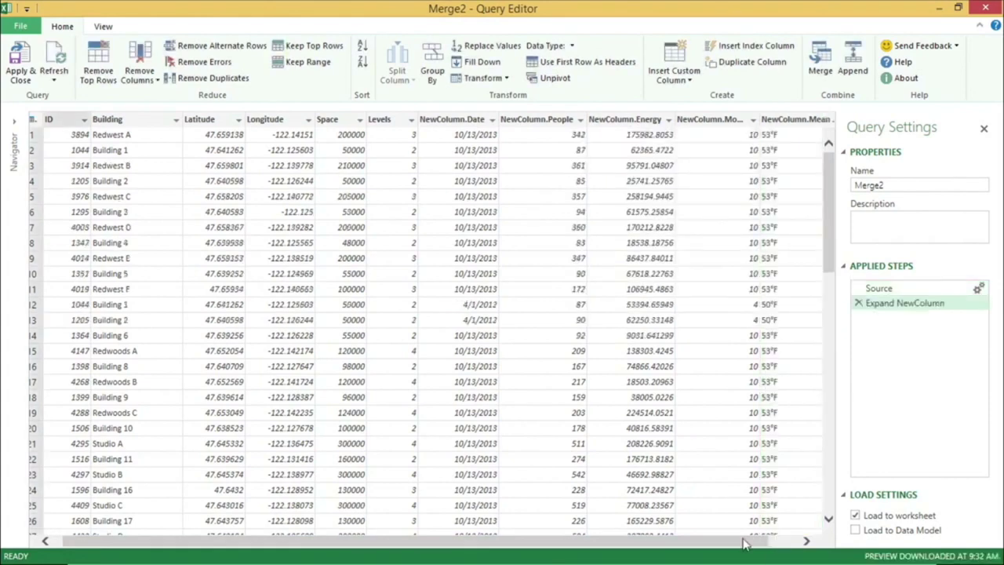
# - Split the NewColumn.Mean Avg column by number of characters, repeatedly every 2 characters
pyautogui.moveTo(746, 544); pyautogui.dragTo(793, 549)
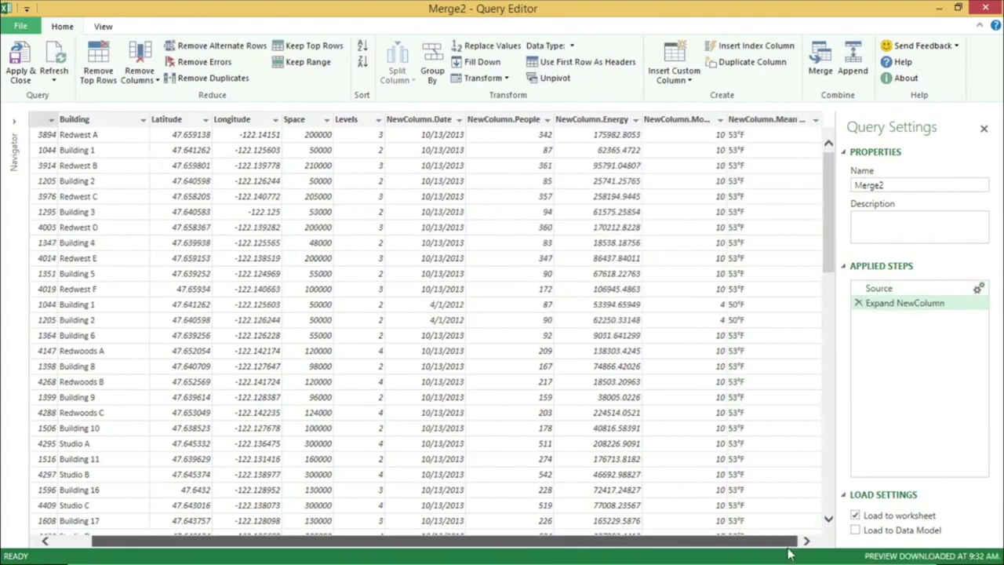
pyautogui.rightClick(755, 123)
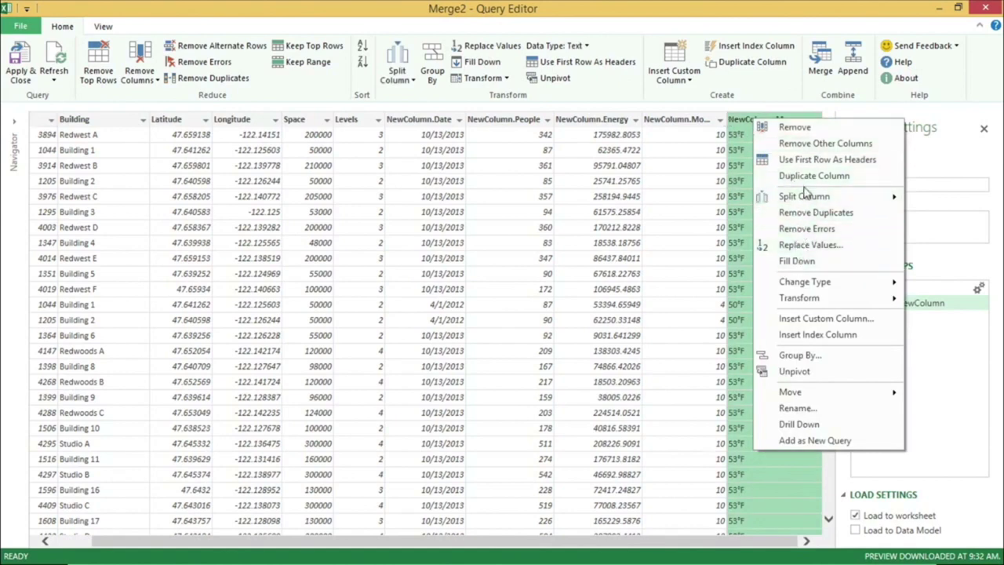
pyautogui.moveTo(804, 196)
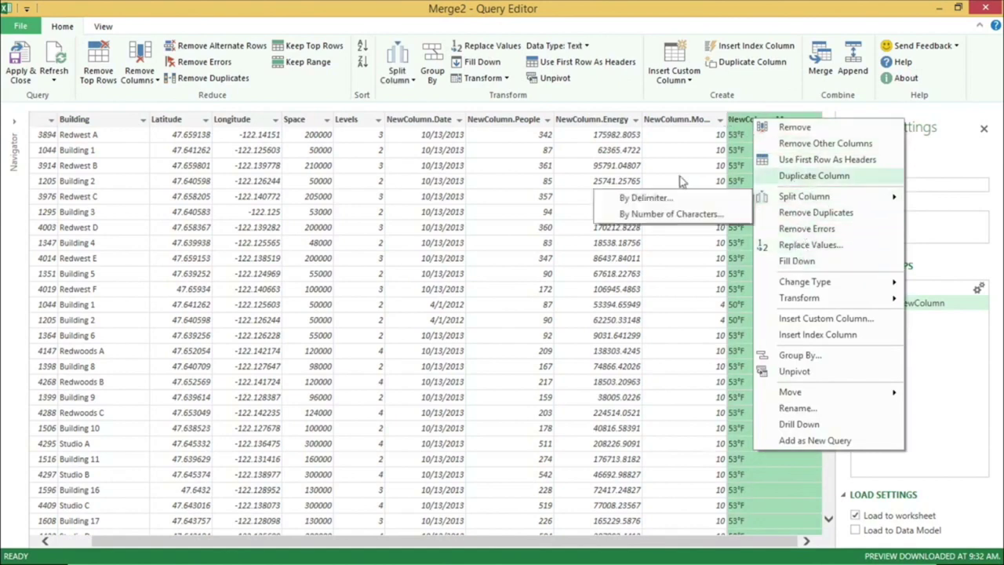
pyautogui.click(648, 215)
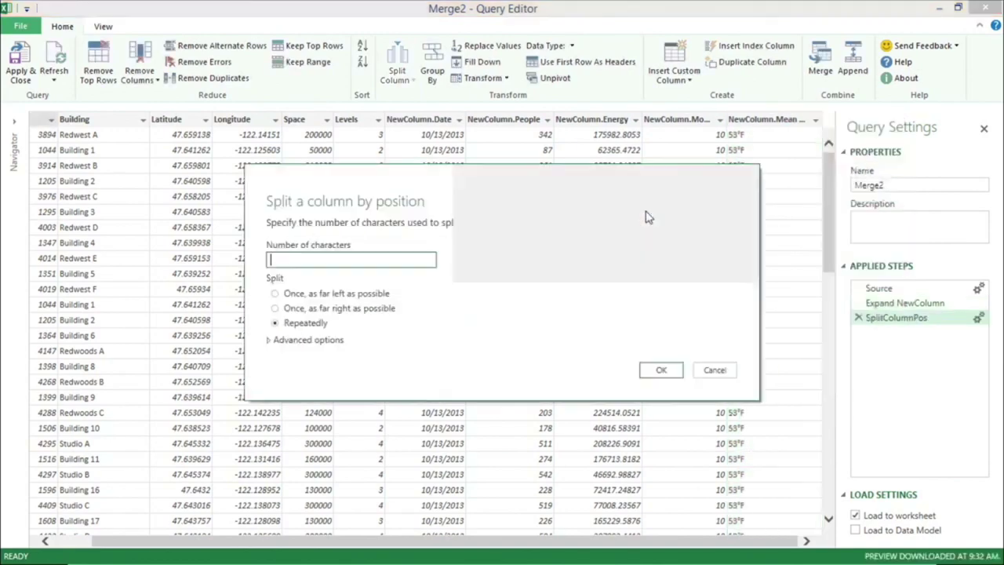
pyautogui.write('2')
pyautogui.click(661, 370)
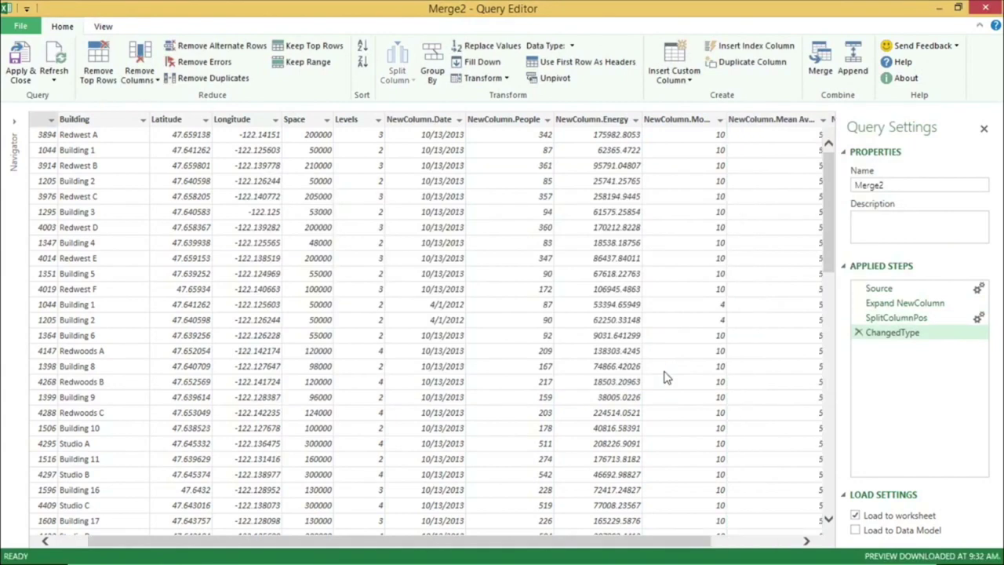
# - Remove the split-off column holding the °F unit and load the Merge2 query into the worksheet
pyautogui.click(806, 542)
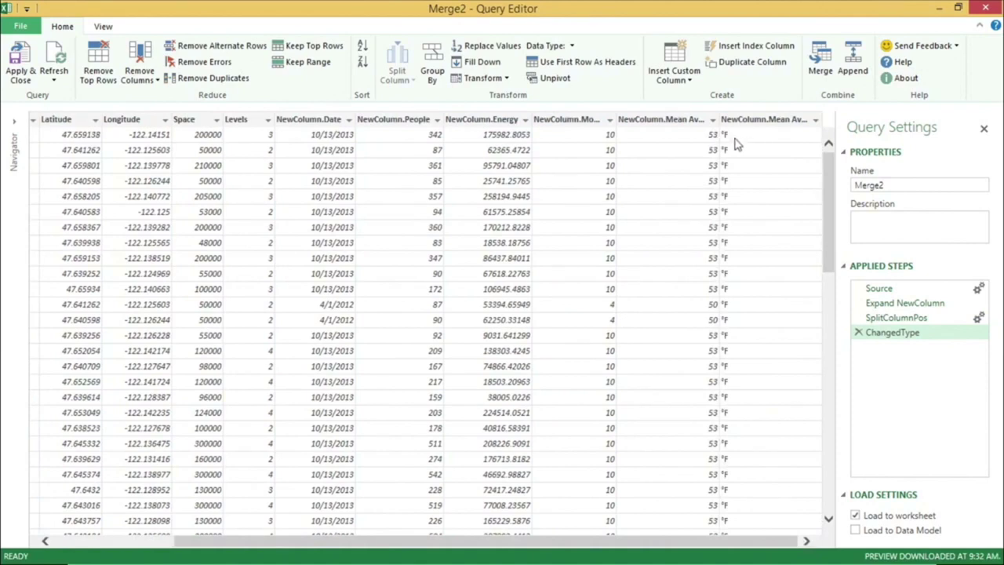
pyautogui.click(749, 120)
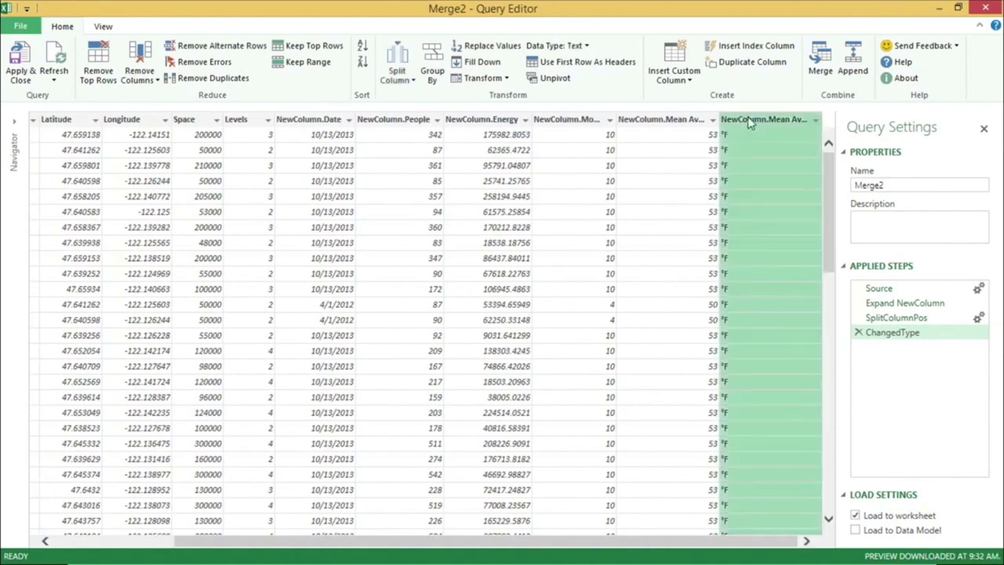
pyautogui.rightClick(748, 122)
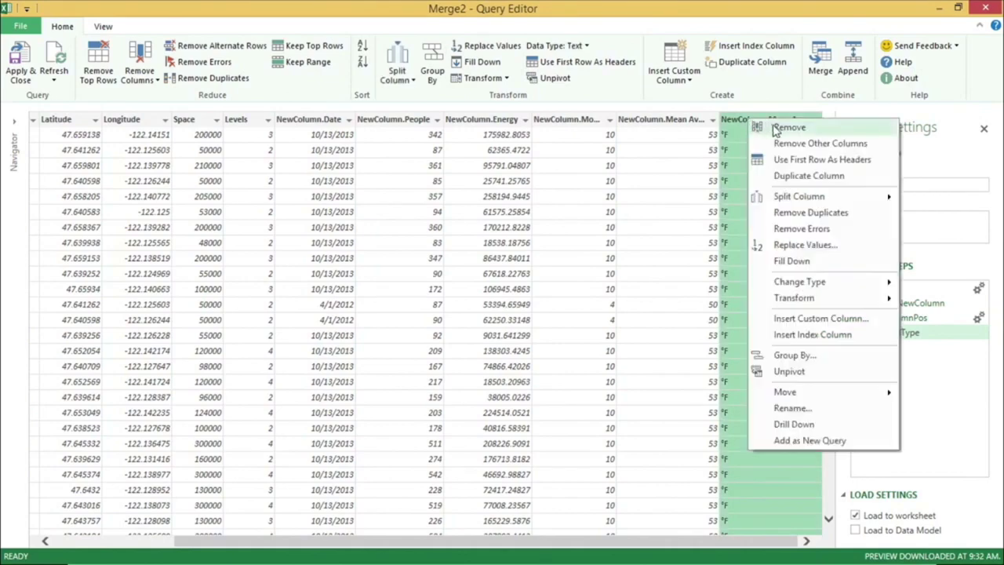
pyautogui.click(785, 128)
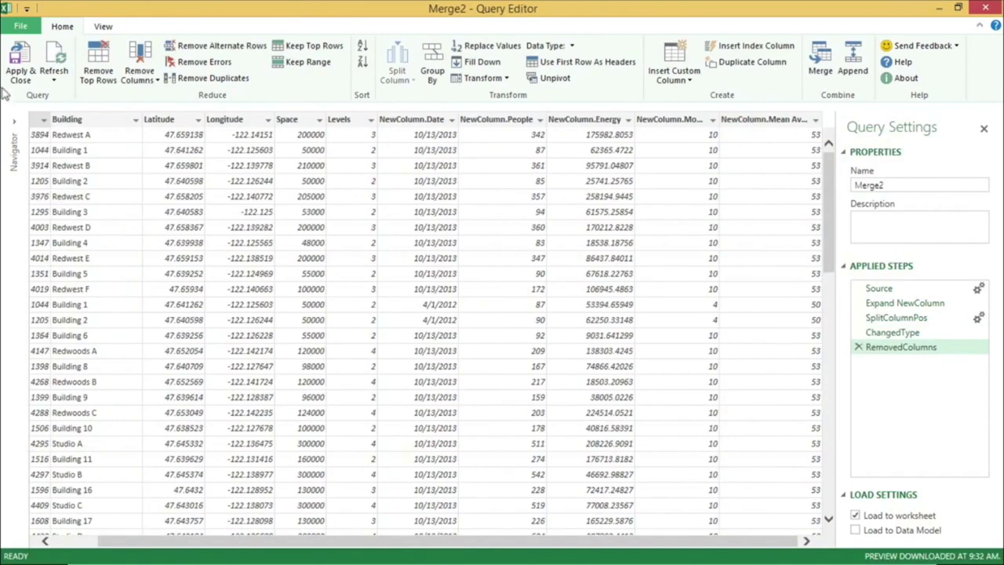
pyautogui.click(21, 71)
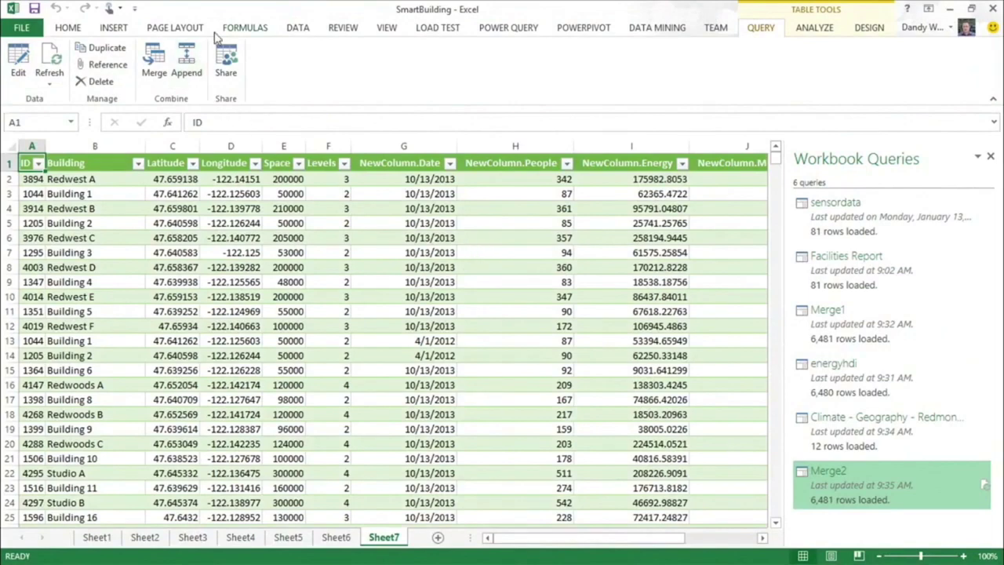
# - Launch Power Map on the Merge2 data, accept Latitude and Longitude as the geography, and close the tour editor
pyautogui.click(119, 31)
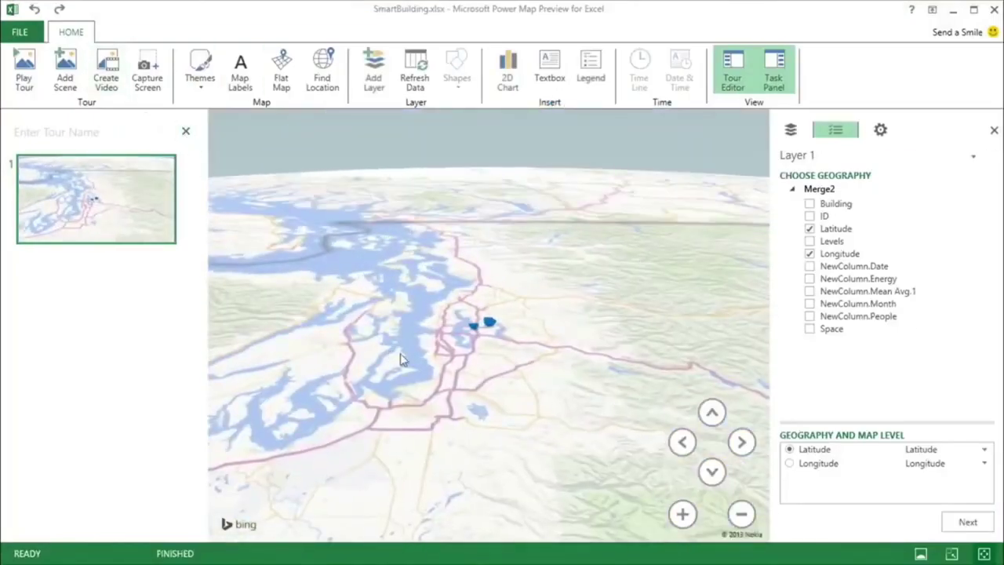
pyautogui.click(968, 522)
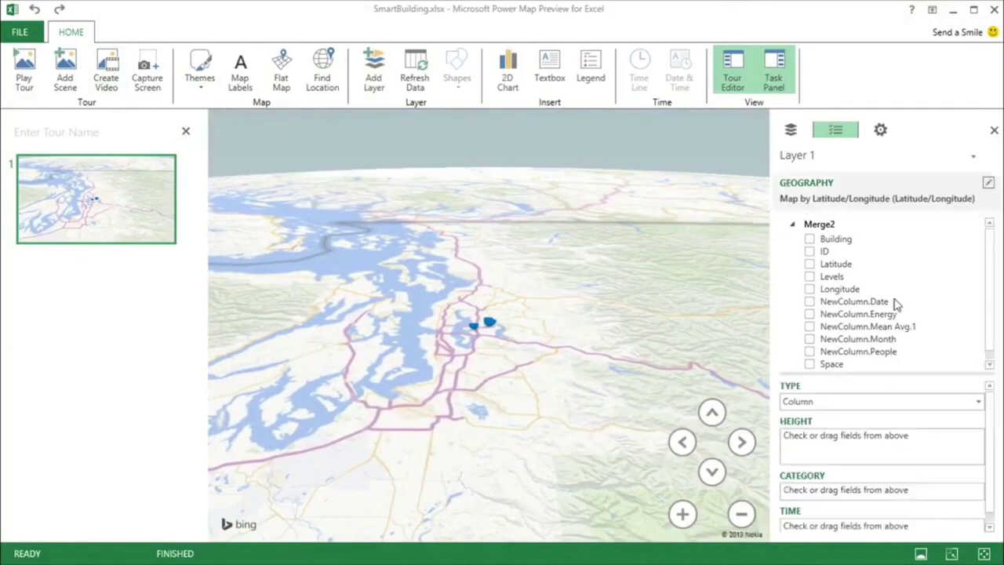
pyautogui.click(186, 134)
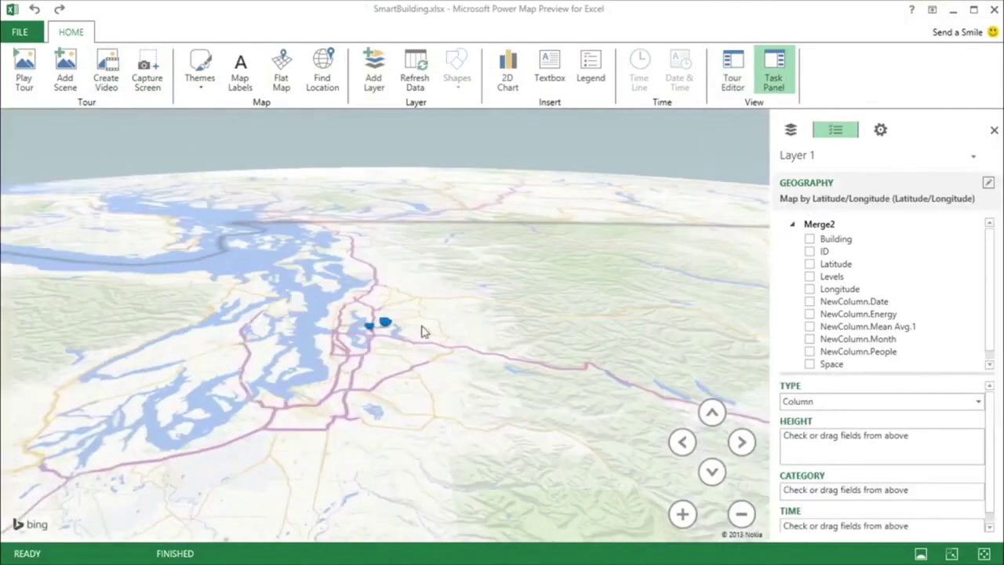
# - Turn on the map labels and add the Building field as the category of Layer 1
pyautogui.scroll(3, 389, 342)
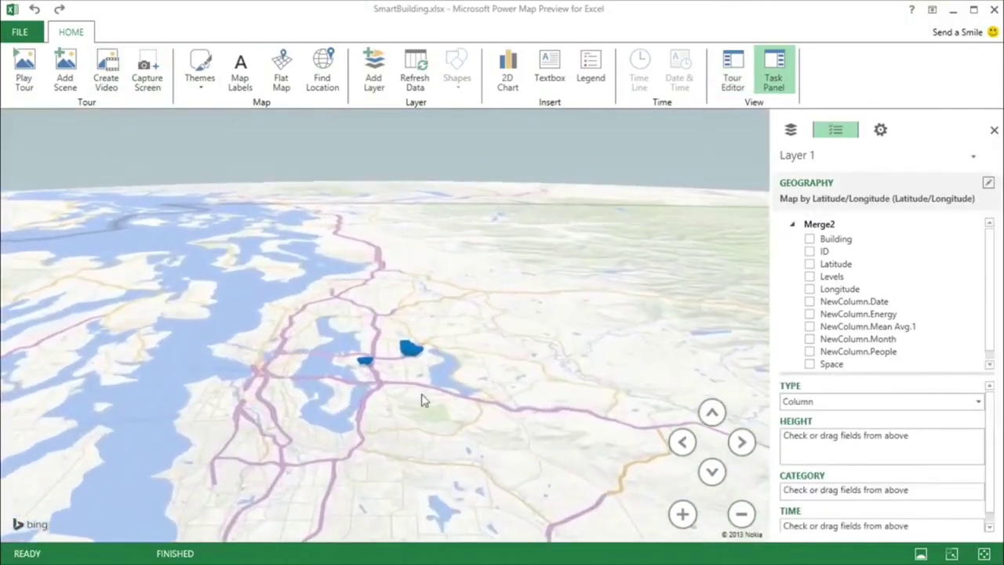
pyautogui.click(241, 69)
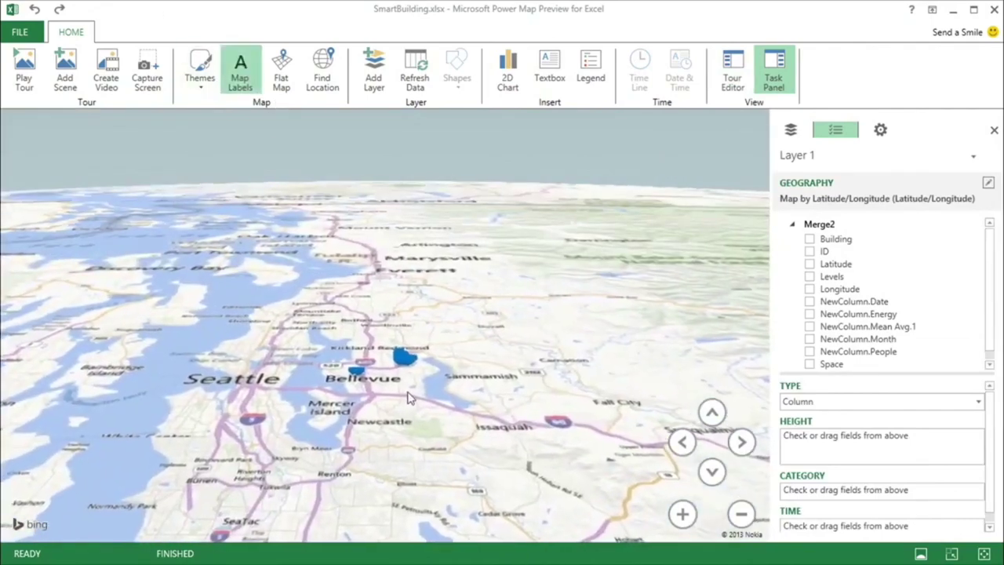
pyautogui.scroll(2, 408, 399)
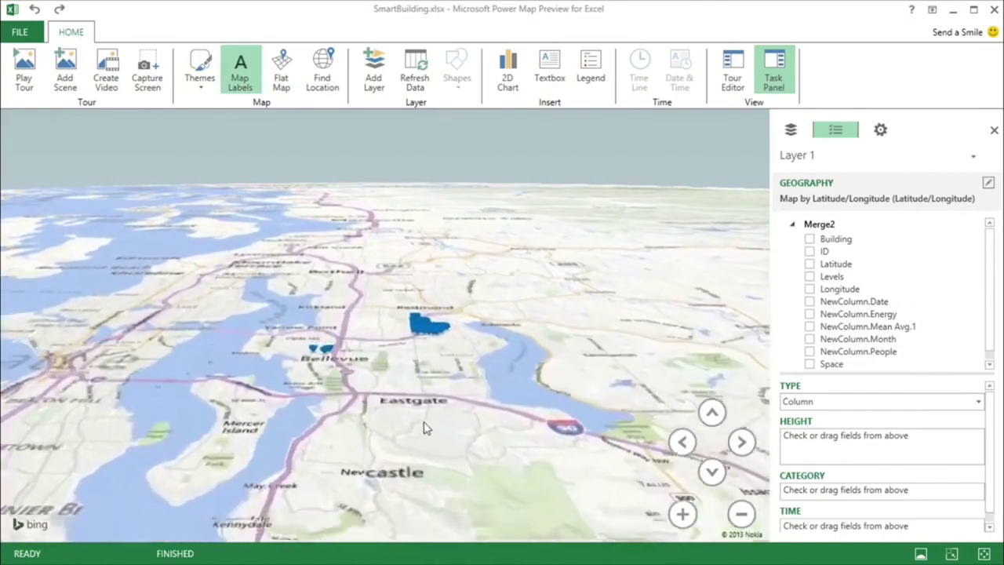
pyautogui.click(684, 444)
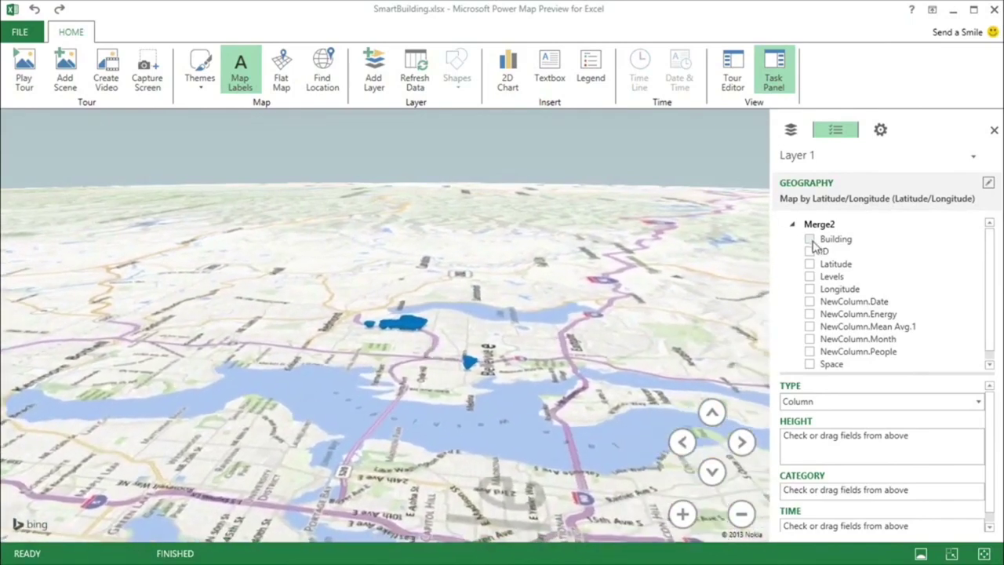
pyautogui.click(811, 239)
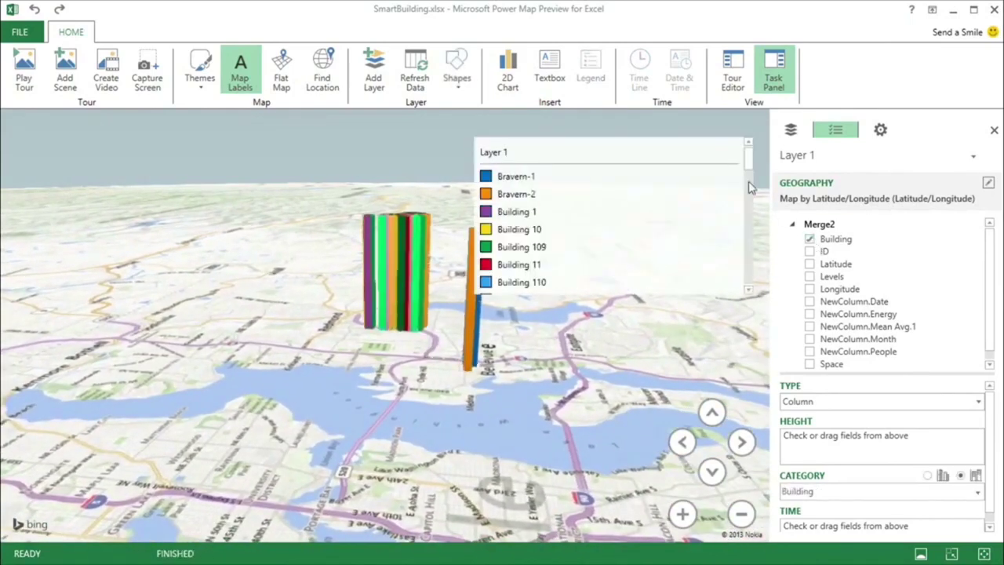
# - Close the Layer 1 legend, and replace the Building category with NewColumn.Energy as the column height
pyautogui.click(746, 127)
pyautogui.click(811, 239)
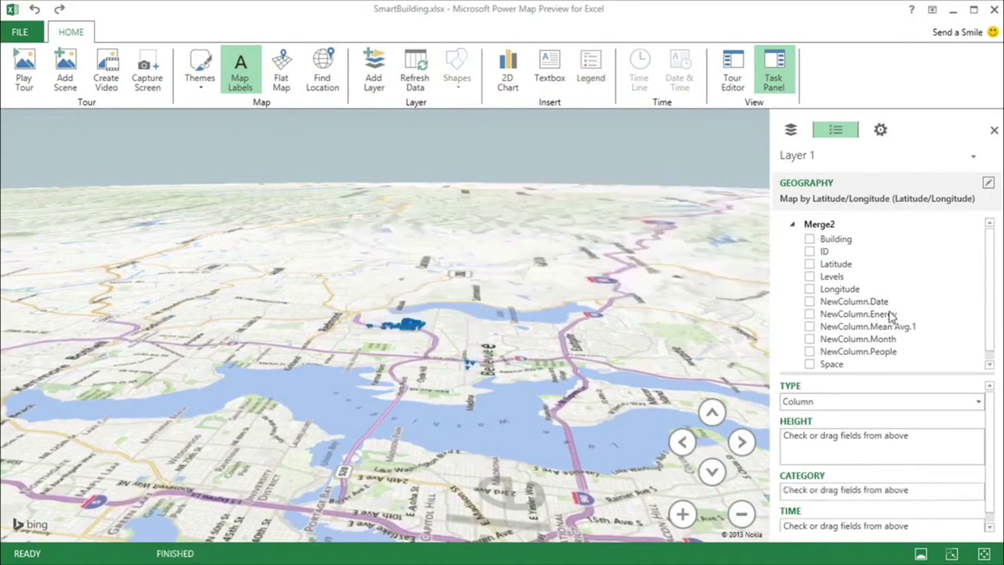
pyautogui.click(810, 315)
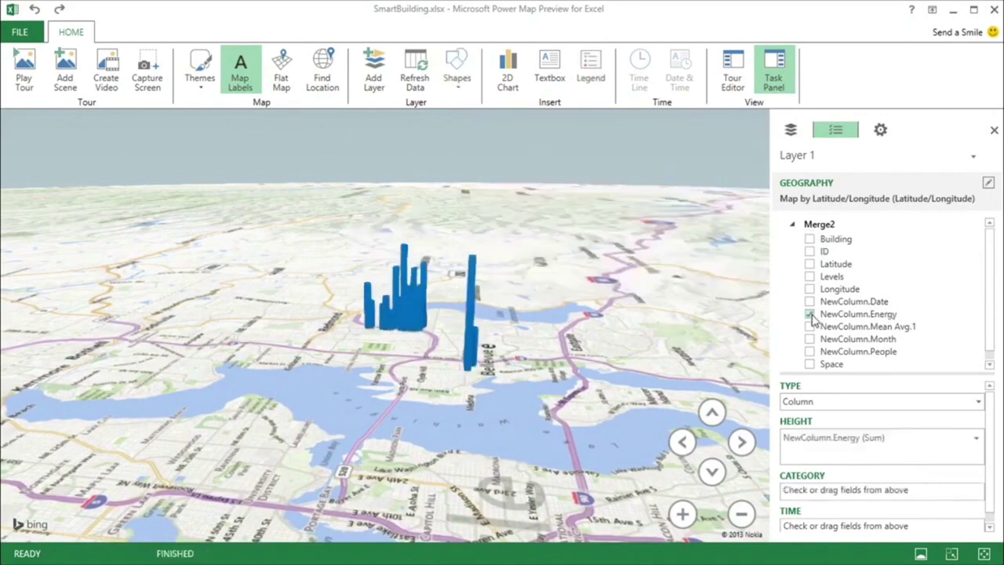
# - Set the column thickness of Layer 1 to 32% and inspect the energy values of the tallest columns
pyautogui.click(880, 131)
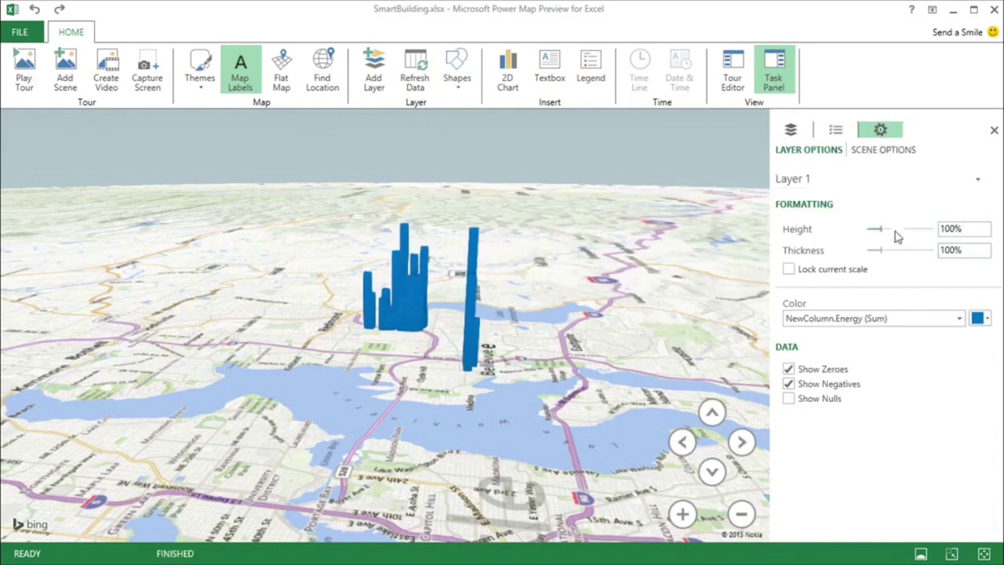
pyautogui.moveTo(881, 251); pyautogui.dragTo(874, 254)
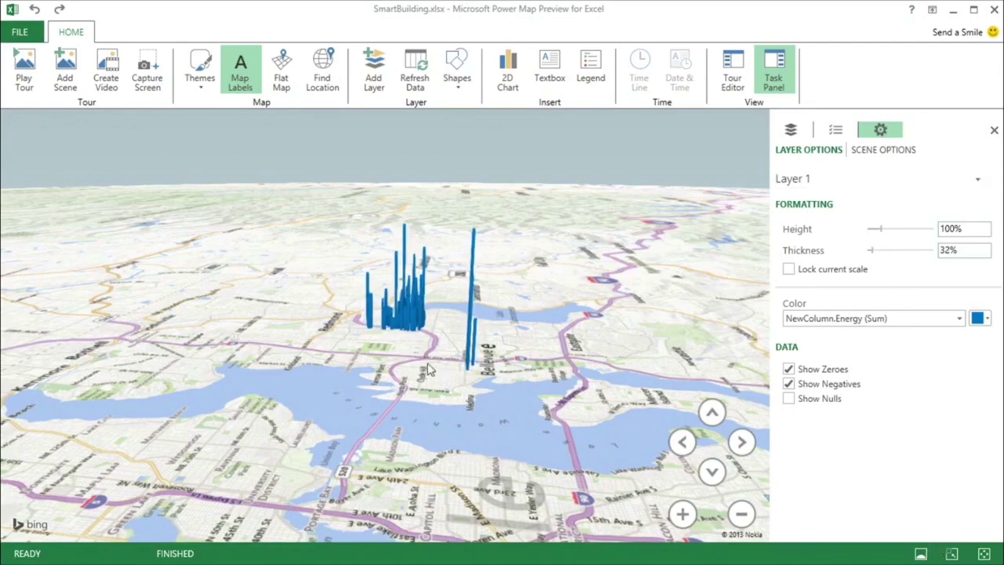
pyautogui.click(684, 444)
pyautogui.click(684, 444)
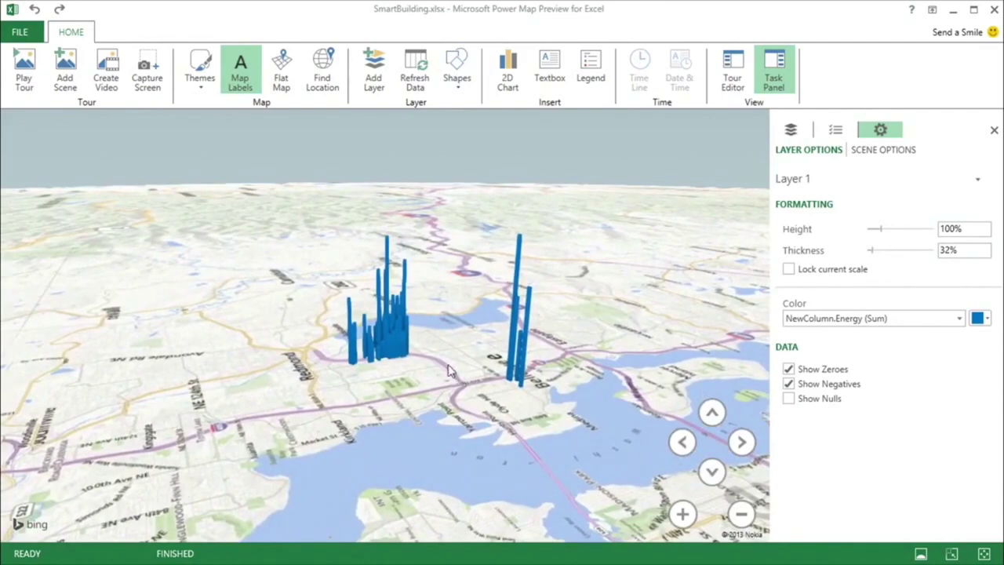
pyautogui.click(742, 441)
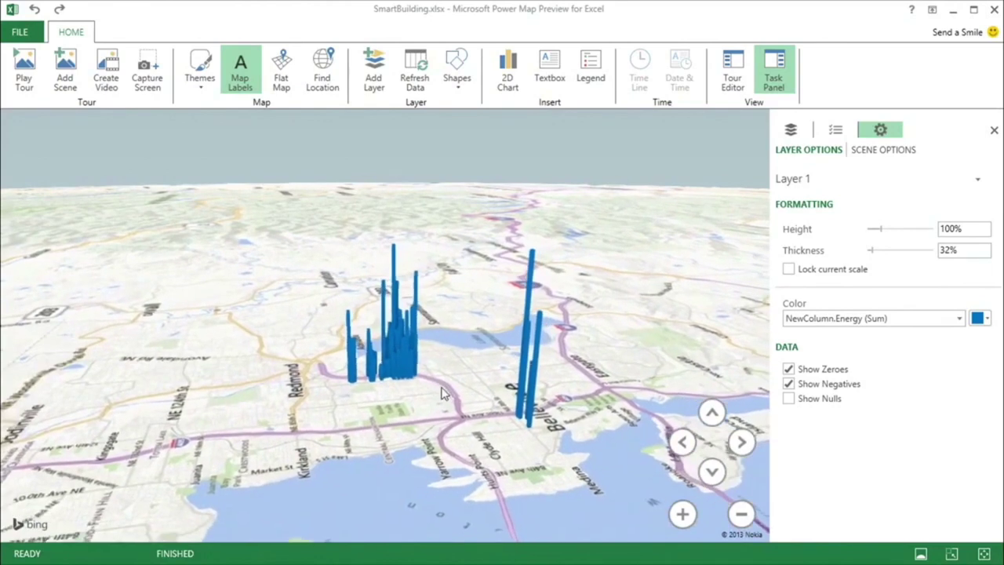
pyautogui.moveTo(394, 262)
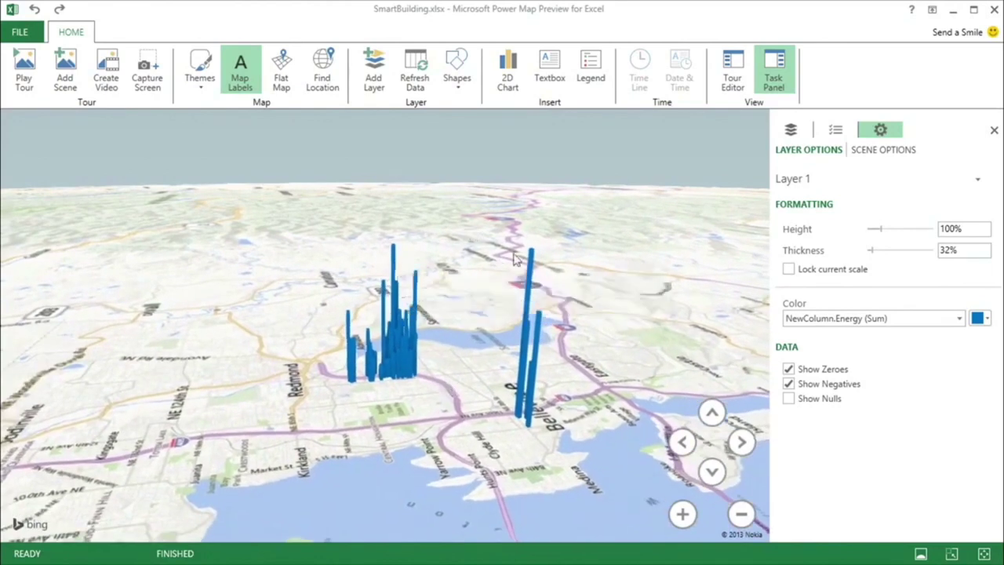
pyautogui.moveTo(533, 269)
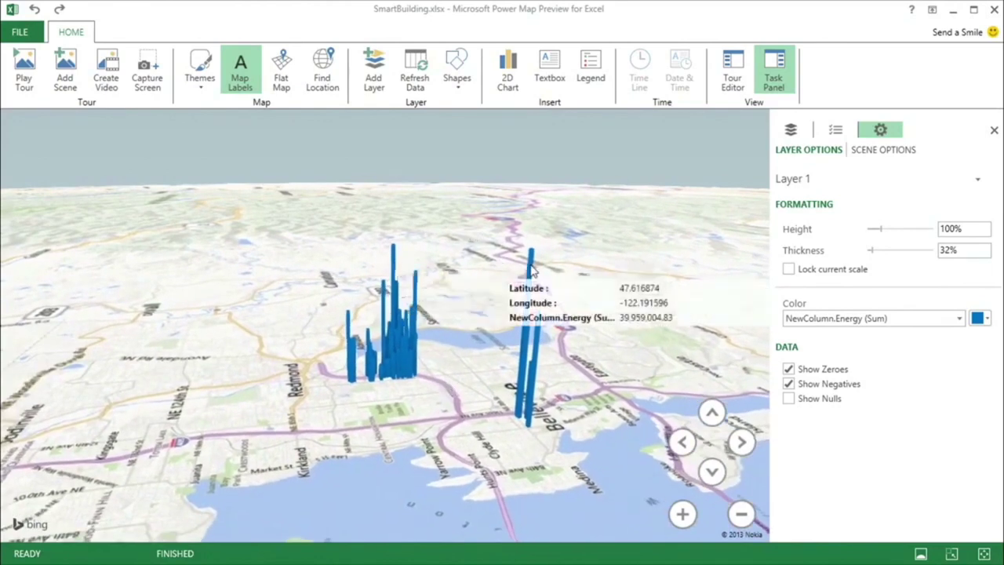
# - Add the Building field as the category of Layer 1 and inspect which buildings the tallest energy columns represent
pyautogui.click(841, 132)
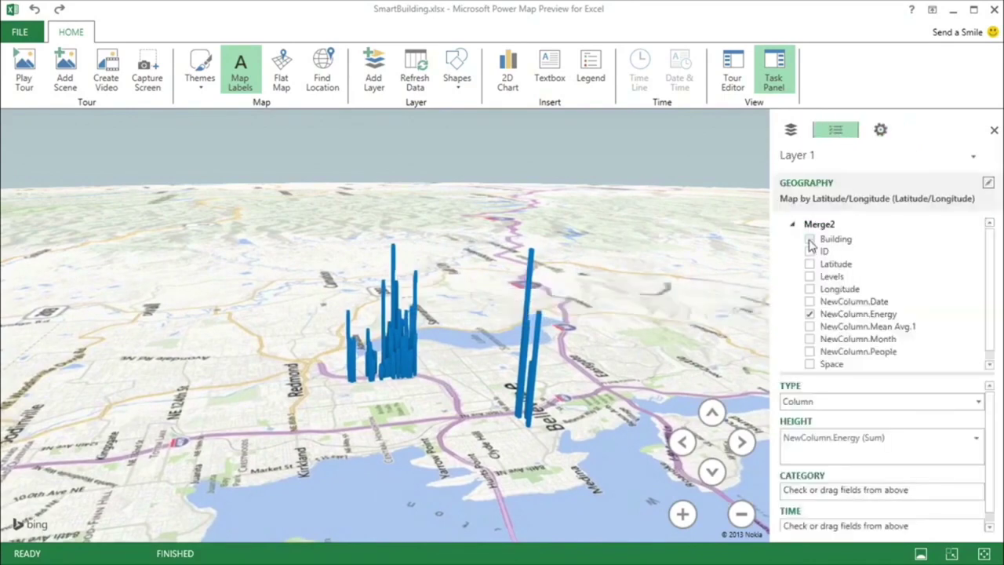
pyautogui.click(809, 239)
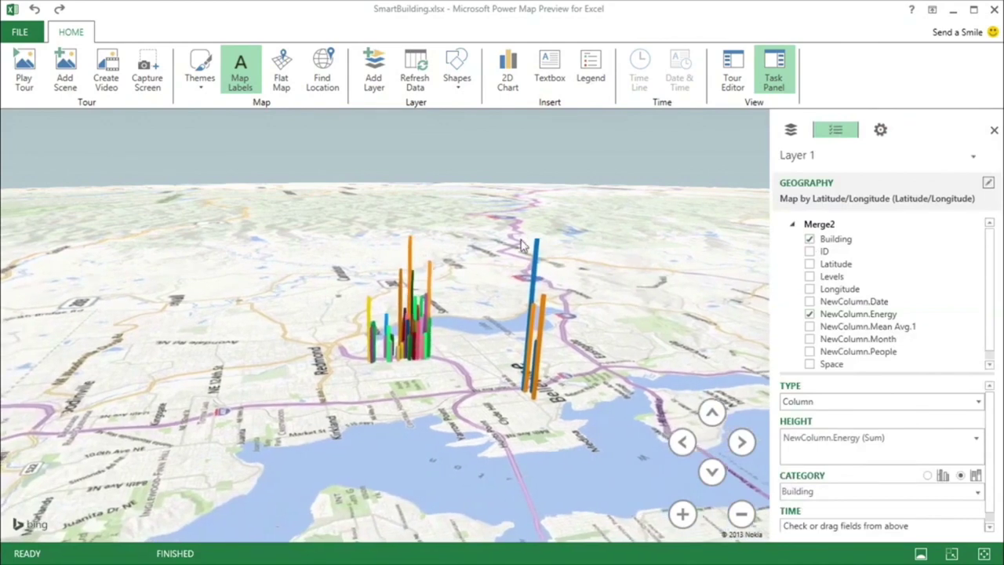
pyautogui.moveTo(538, 251)
pyautogui.moveTo(471, 236); pyautogui.dragTo(436, 265)
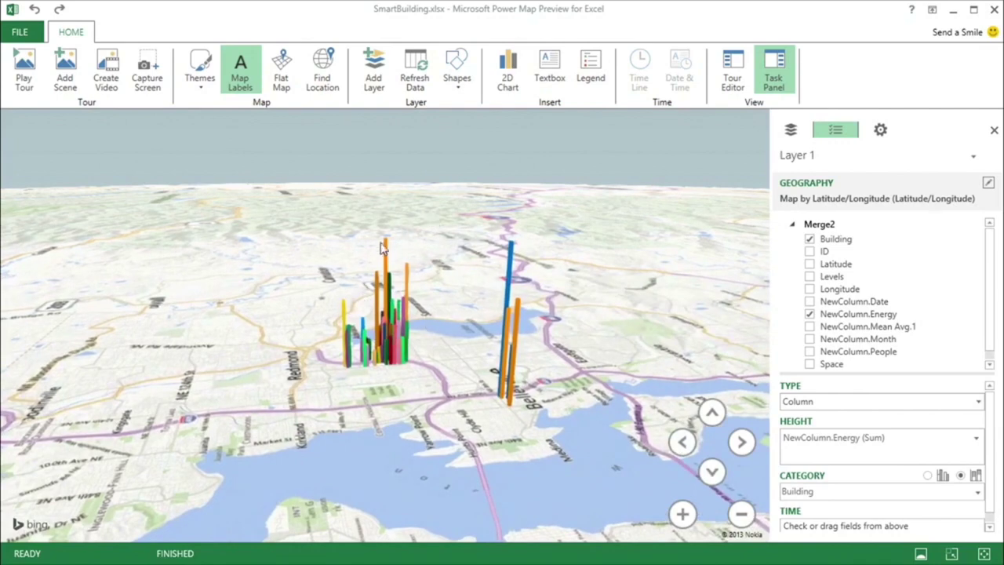
pyautogui.moveTo(388, 251)
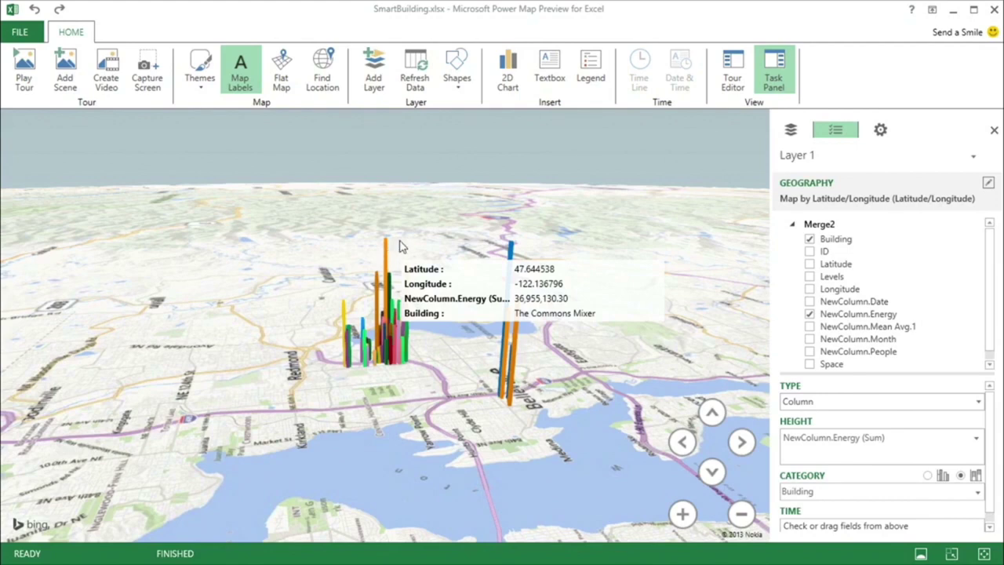
pyautogui.moveTo(408, 287)
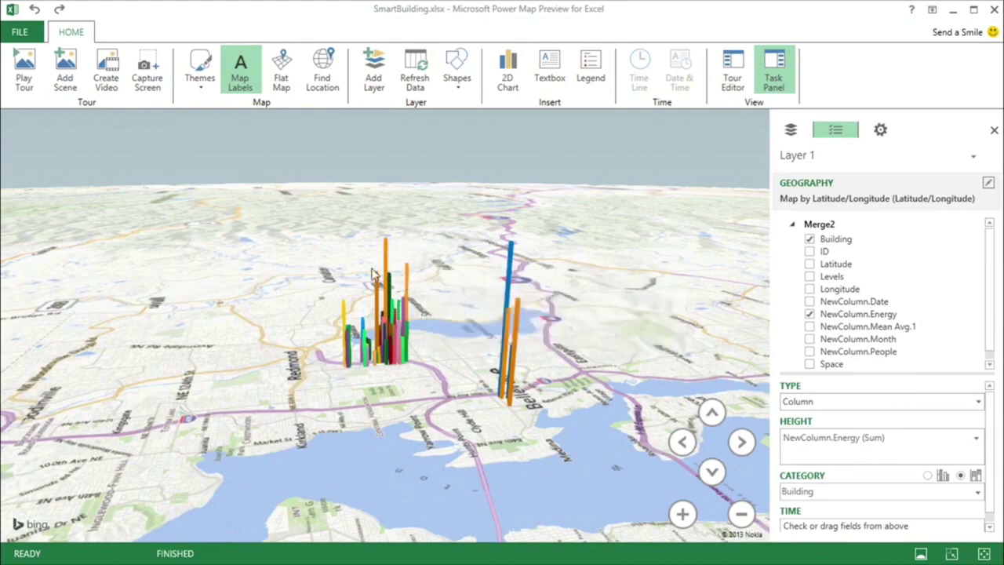
pyautogui.moveTo(377, 288)
pyautogui.moveTo(637, 298); pyautogui.dragTo(601, 325)
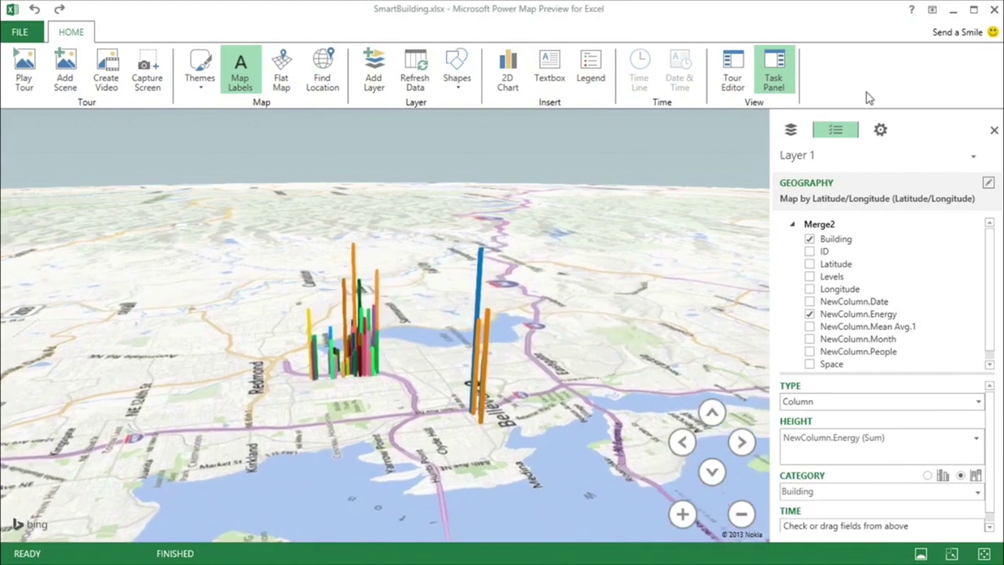
# - Add a second layer on the Merge2 data, keeping only Latitude and Longitude as its geography
pyautogui.click(792, 134)
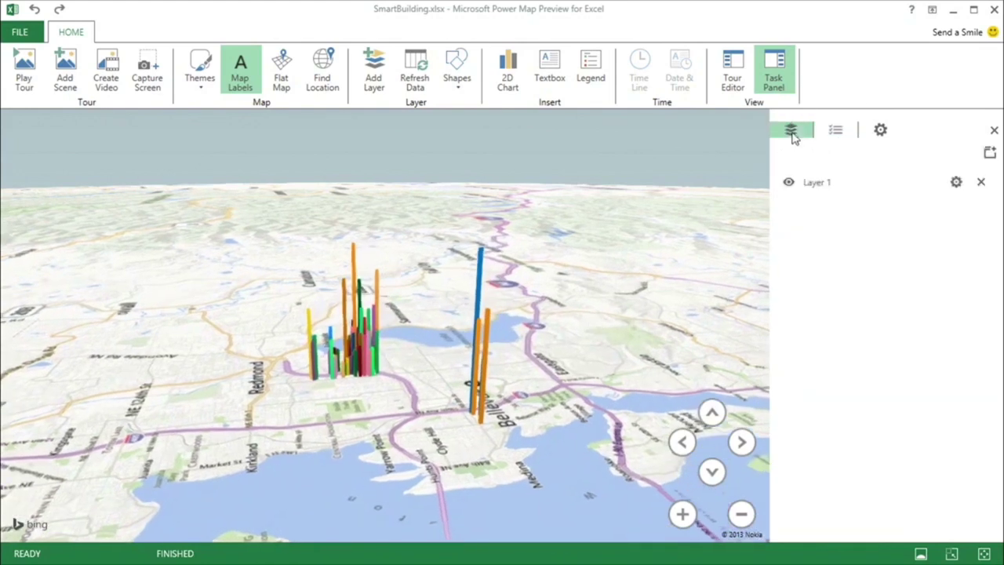
pyautogui.click(990, 153)
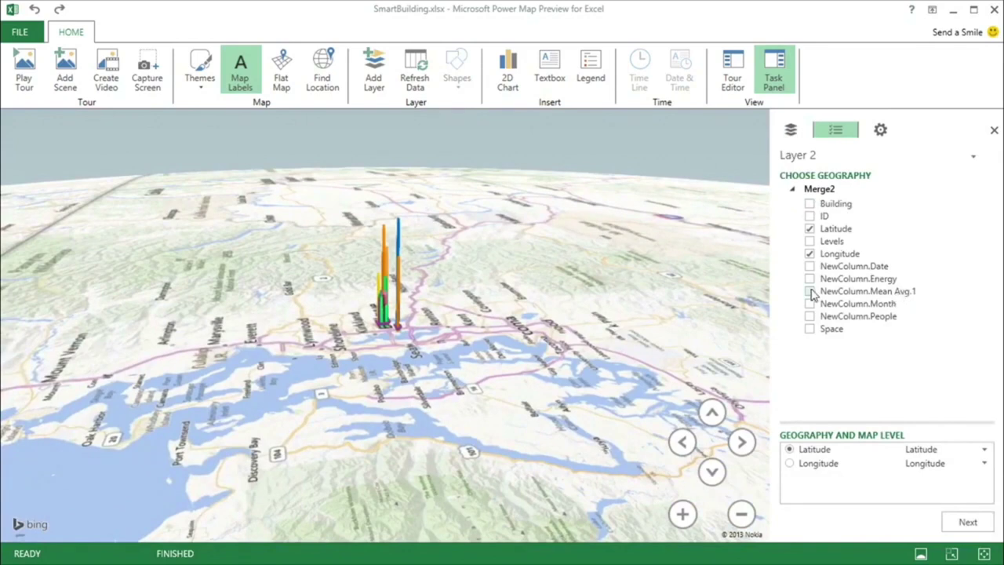
pyautogui.click(810, 291)
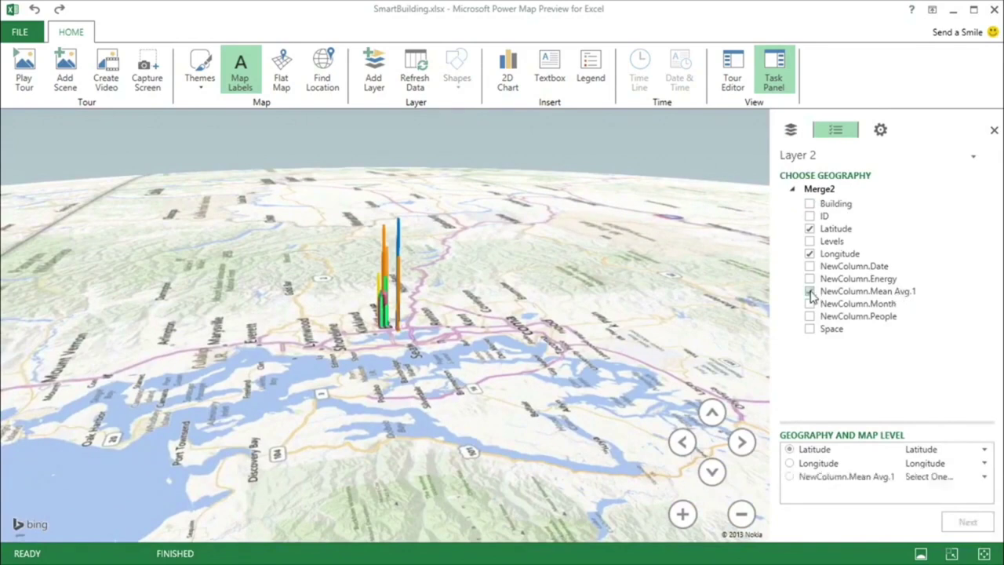
pyautogui.click(811, 293)
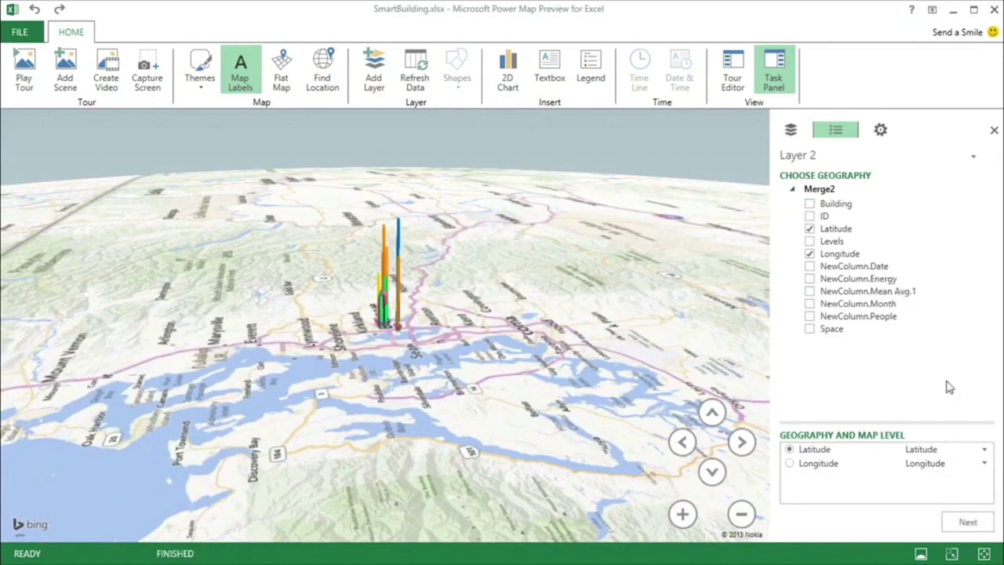
pyautogui.click(969, 523)
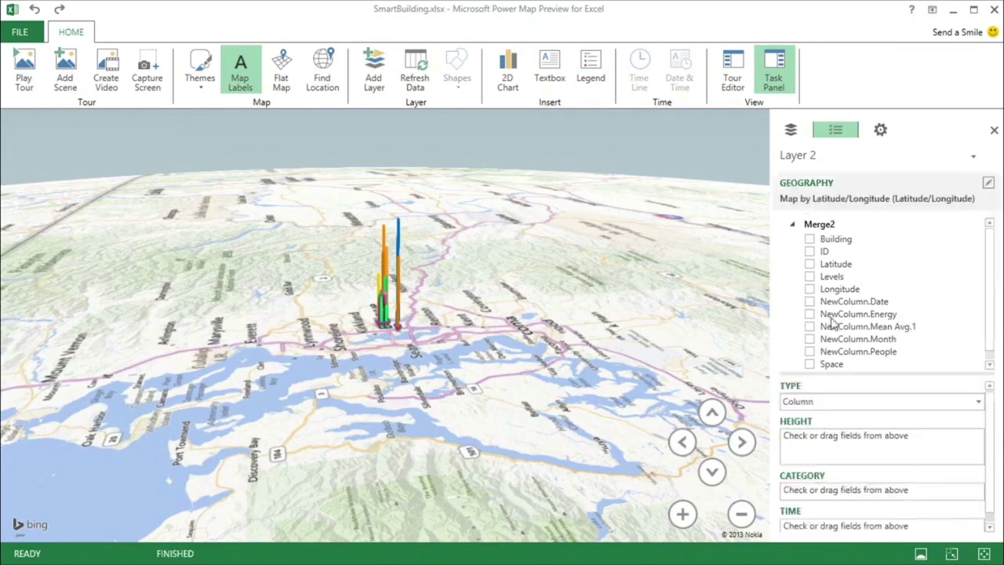
# - Show NewColumn.Mean Avg.1 on Layer 2 as a HeatMap aggregated by Average, with the legend closed
pyautogui.click(809, 327)
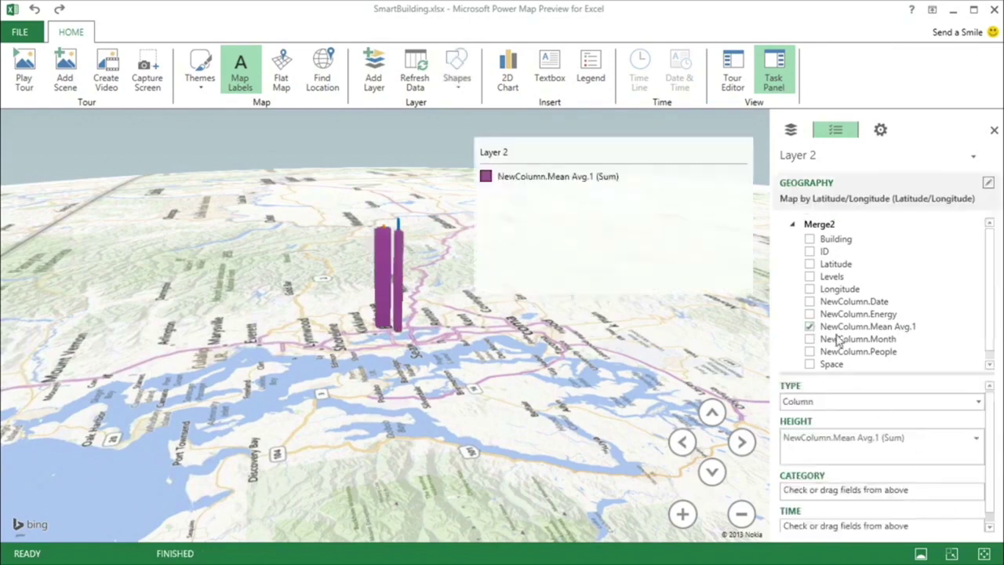
pyautogui.click(744, 127)
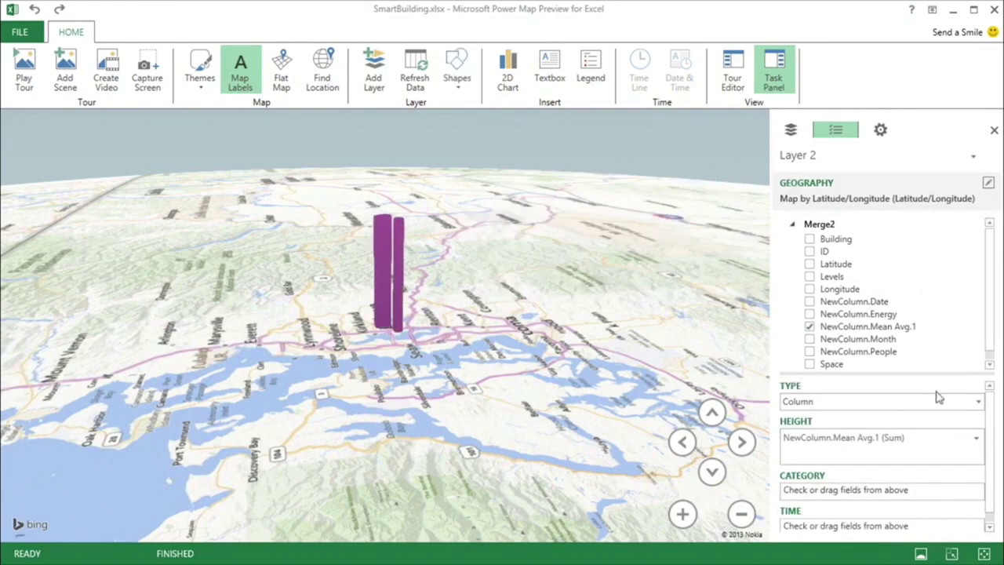
pyautogui.click(979, 402)
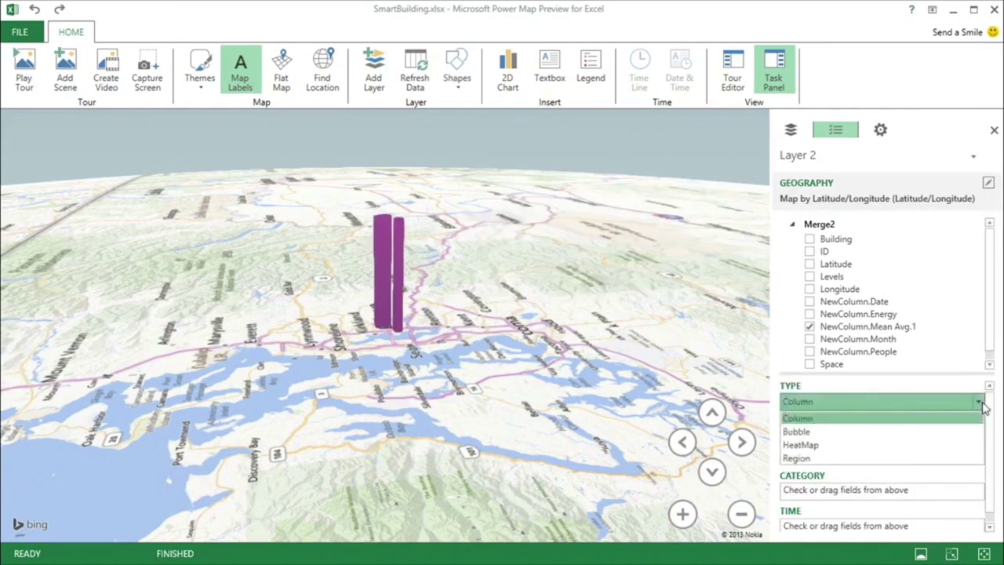
pyautogui.click(801, 445)
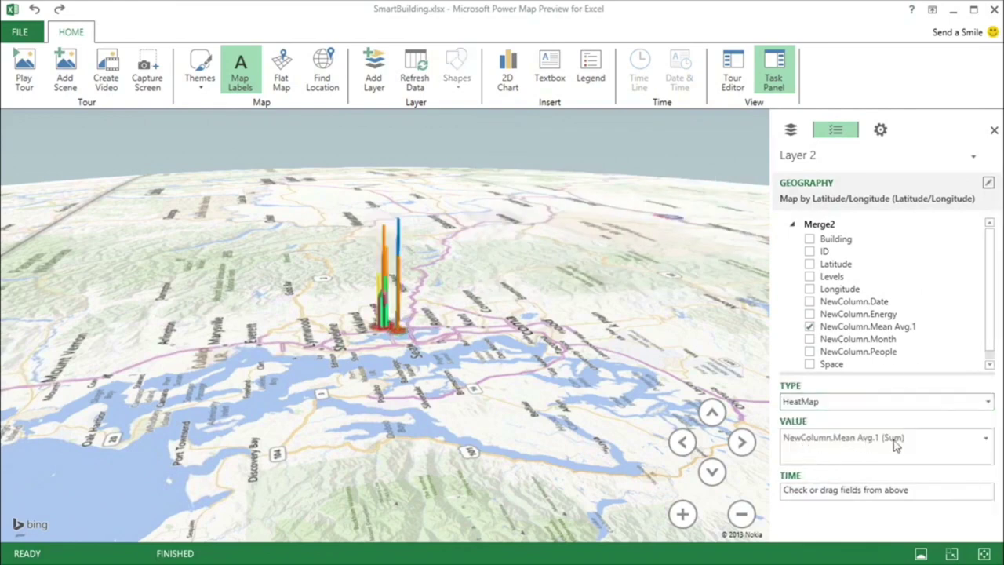
pyautogui.click(986, 438)
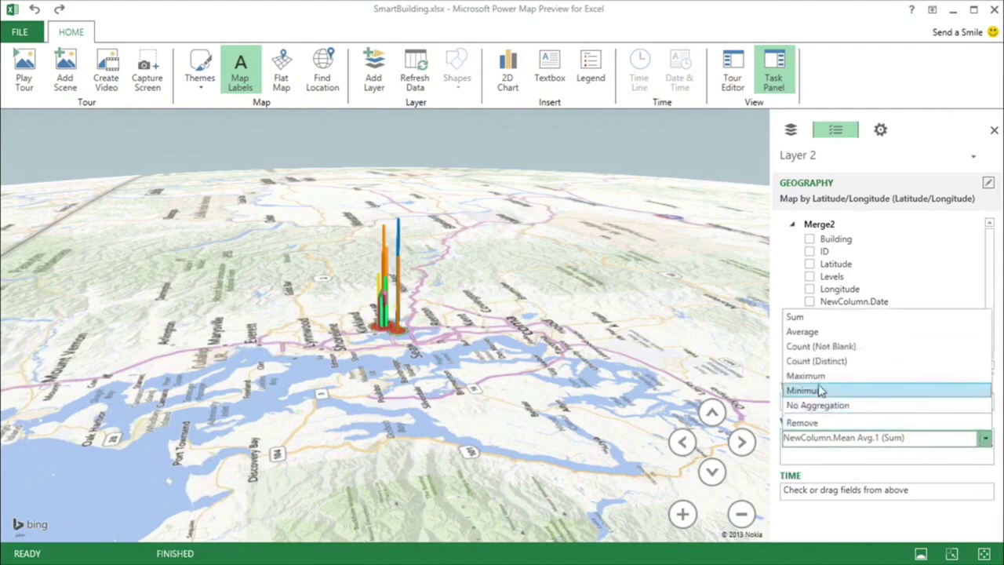
pyautogui.click(801, 331)
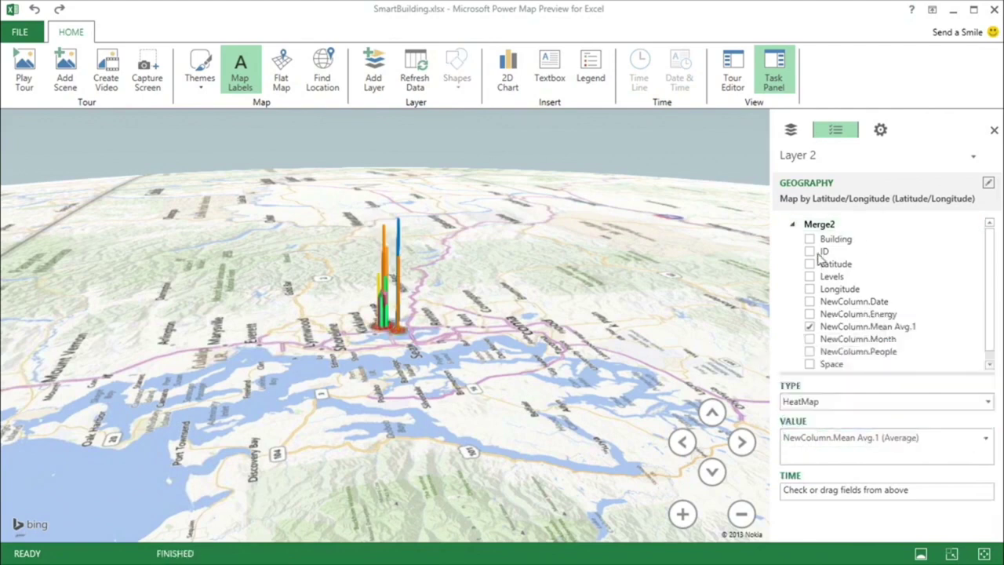
# - Add NewColumn.Date as the time field of Layer 2 and set its radius of influence to 49%
pyautogui.moveTo(991, 288)
pyautogui.mouseDown()
pyautogui.moveTo(990, 304)
pyautogui.moveTo(988, 273)
pyautogui.mouseUp()
pyautogui.click(810, 302)
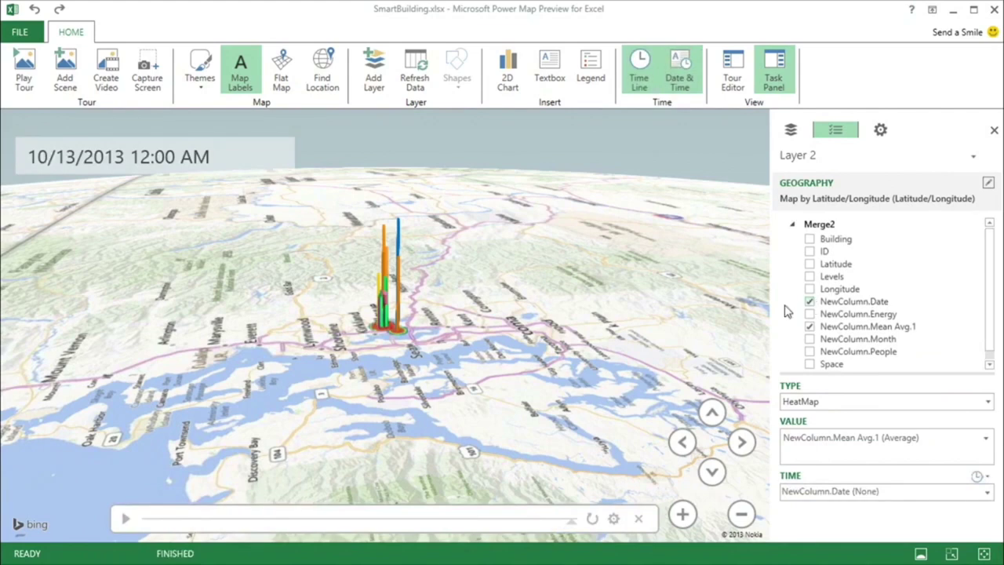
pyautogui.click(894, 128)
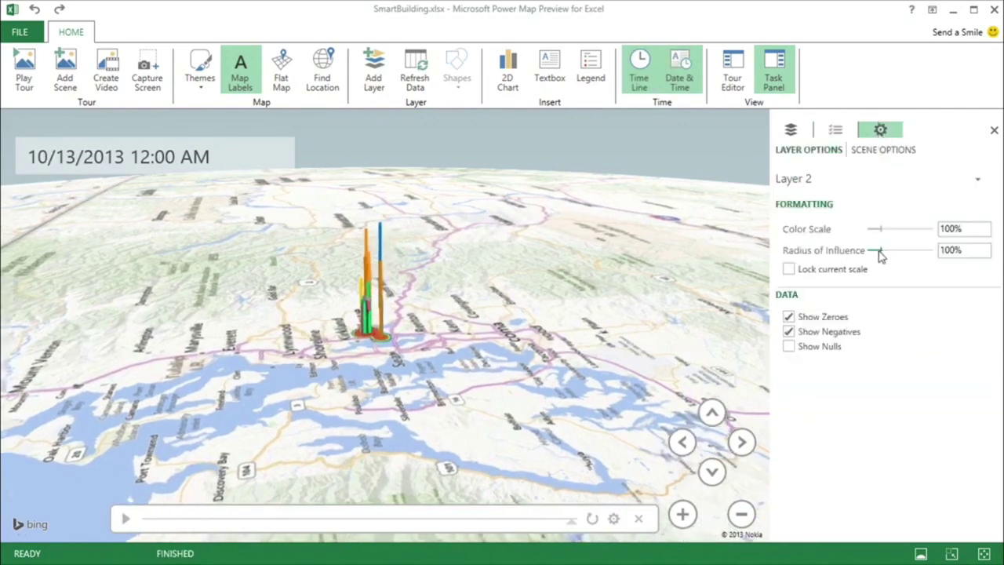
pyautogui.moveTo(883, 256); pyautogui.dragTo(876, 256)
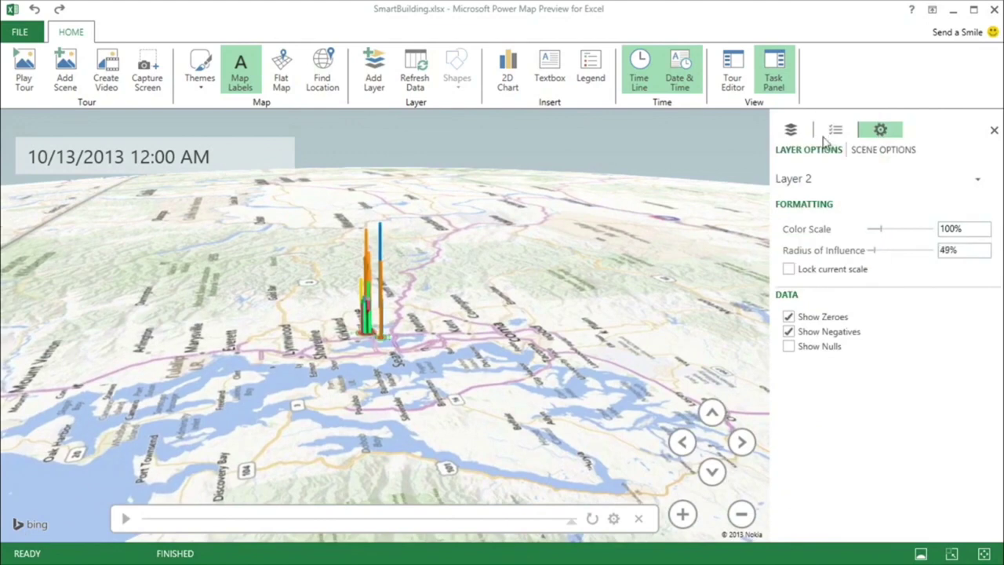
# - Hide Layer 1 briefly to view the heat map alone, and show the layer again
pyautogui.click(792, 130)
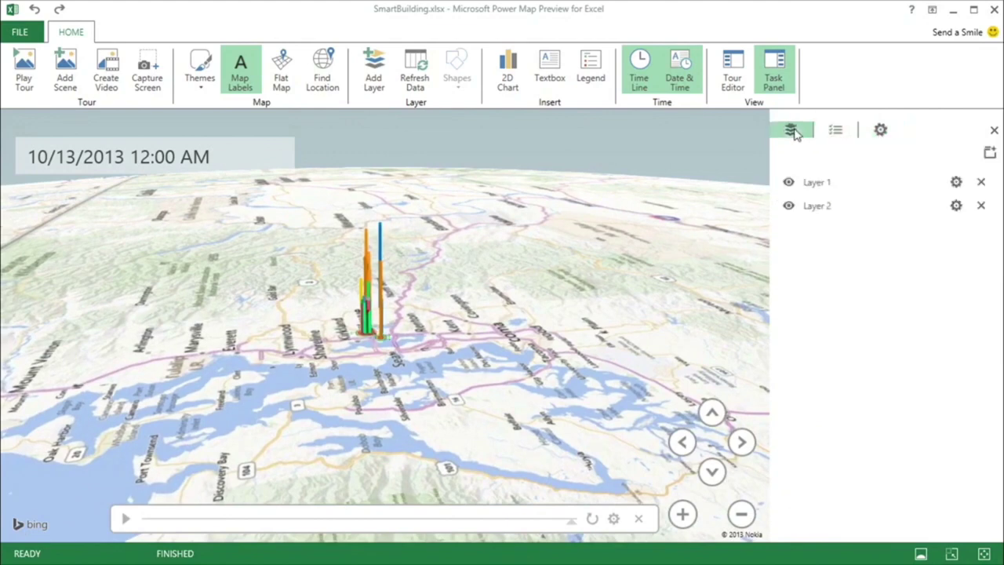
pyautogui.click(788, 182)
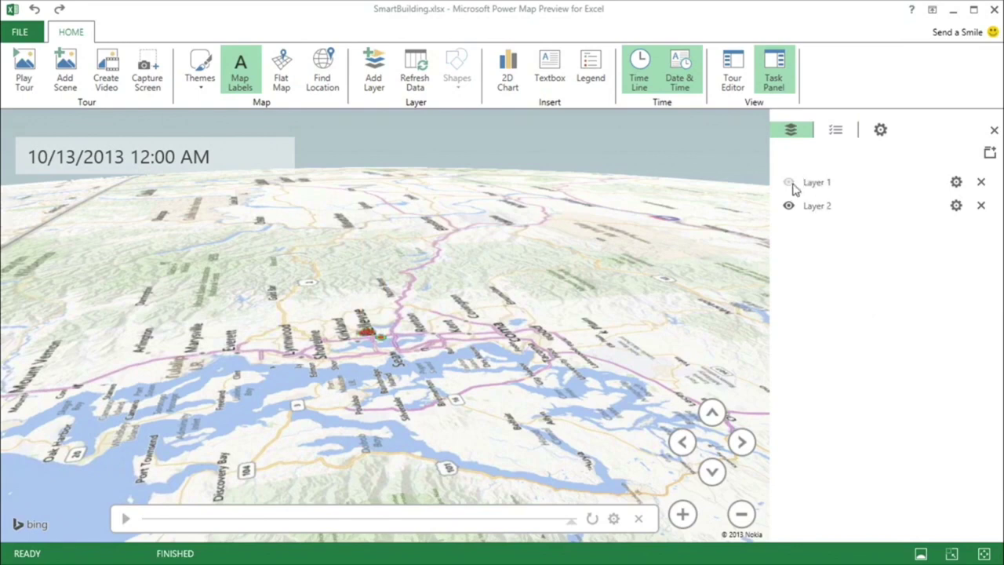
pyautogui.click(789, 182)
# - Switch the field settings to Layer 1 and add NewColumn.Date as its time field
pyautogui.click(835, 130)
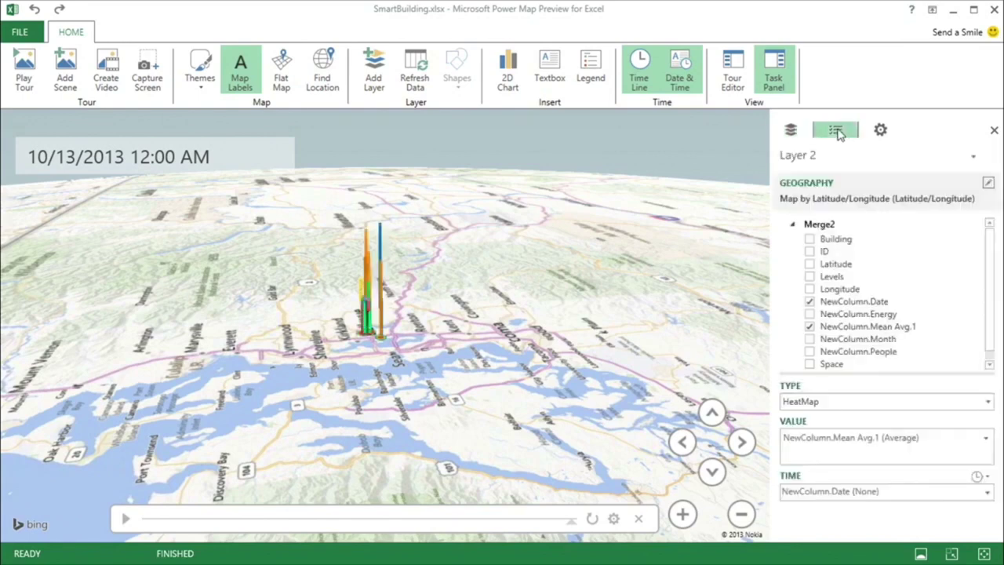
pyautogui.click(841, 154)
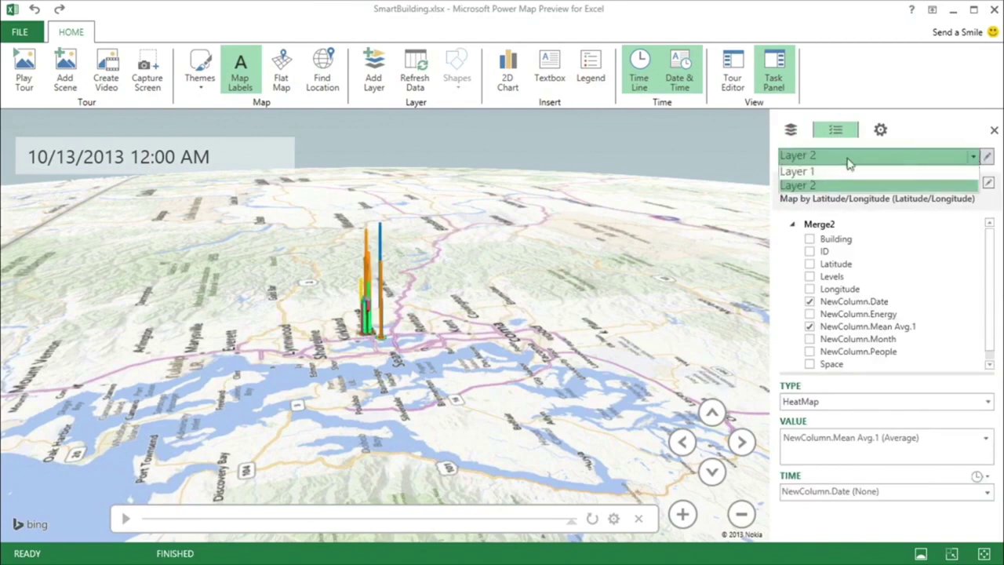
pyautogui.click(840, 171)
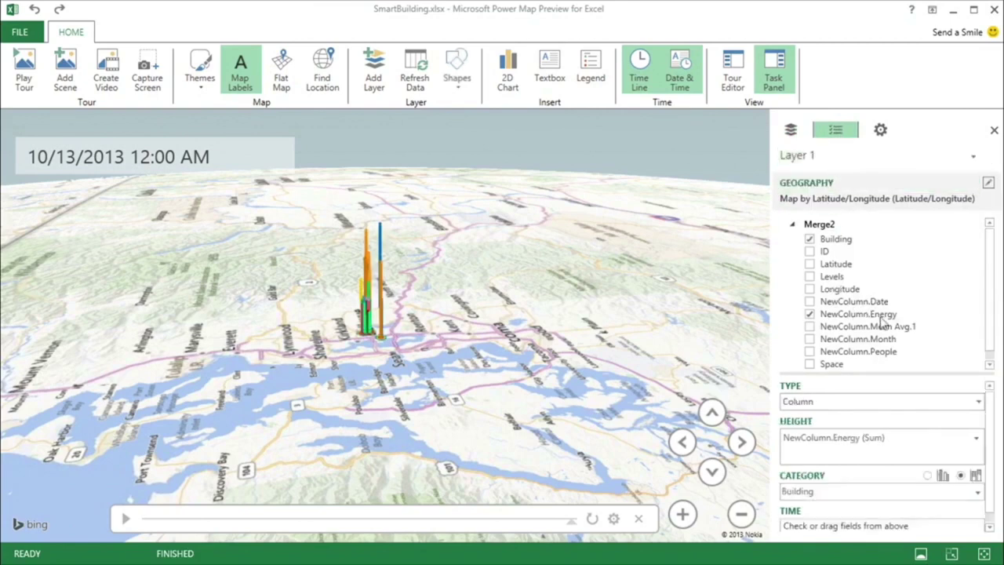
pyautogui.click(810, 302)
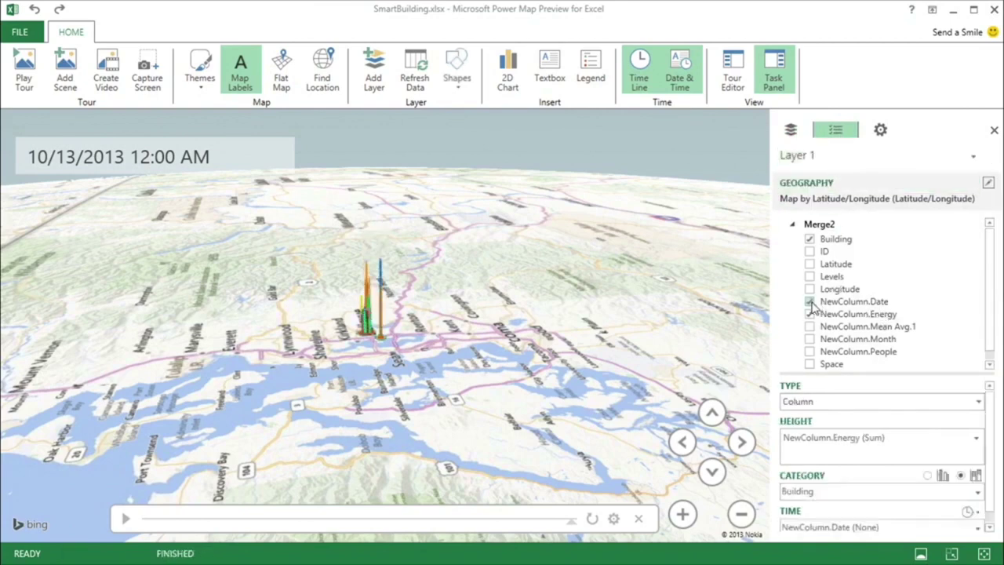
pyautogui.click(683, 443)
pyautogui.click(739, 444)
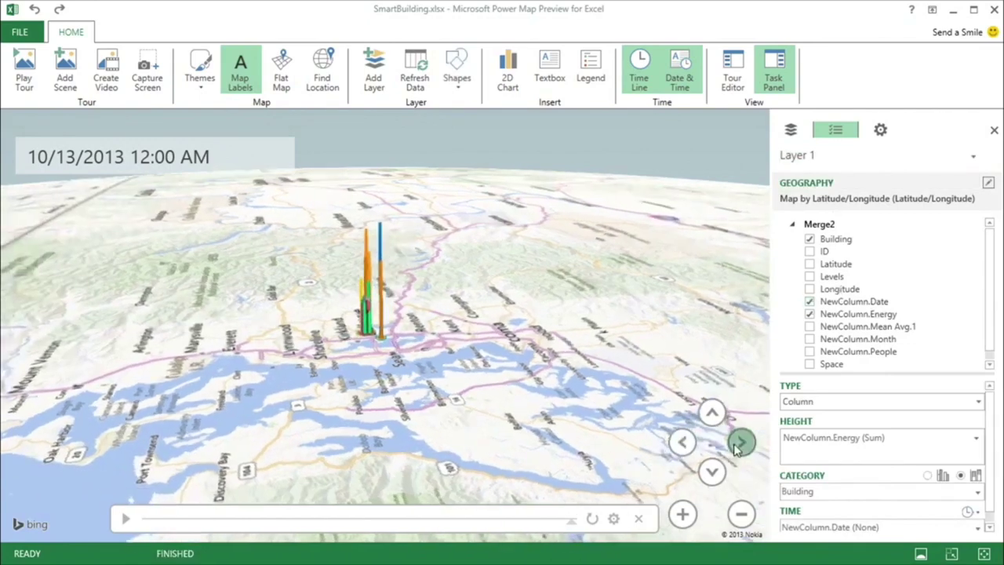
# - Play the timeline to examine how the energy columns change around the Redmond buildings, and pause it
pyautogui.click(738, 446)
pyautogui.click(739, 444)
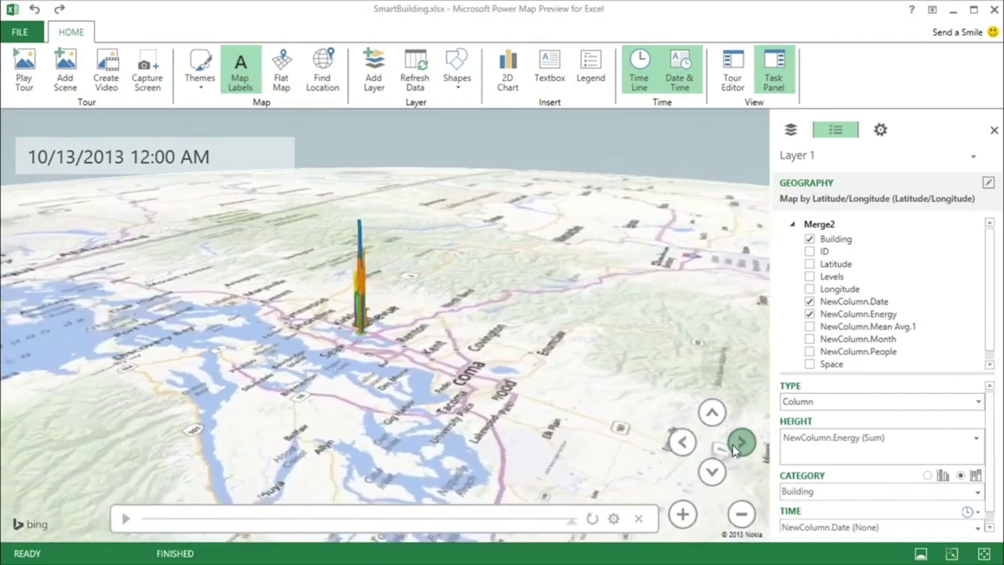
pyautogui.scroll(3, 369, 372)
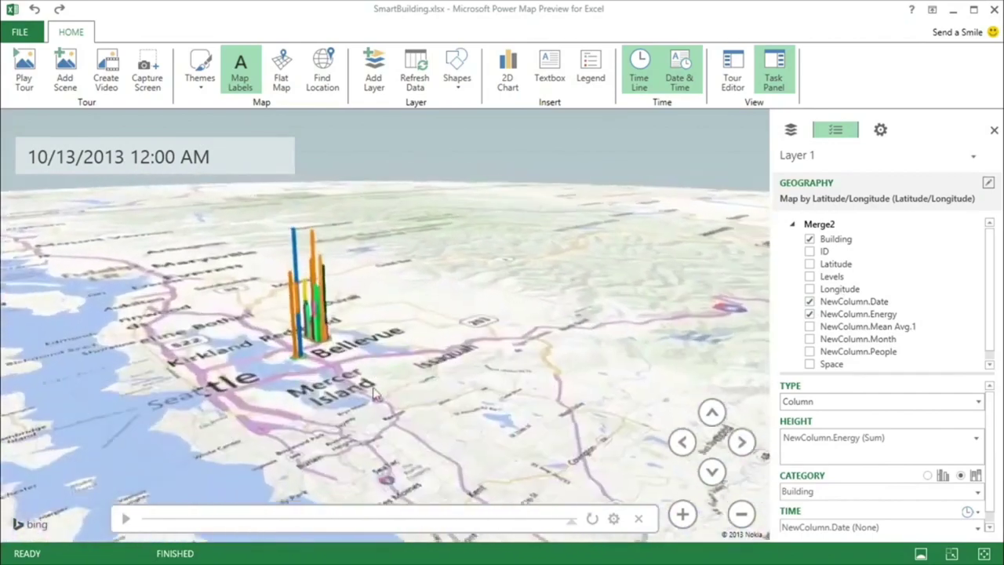
pyautogui.scroll(5, 368, 373)
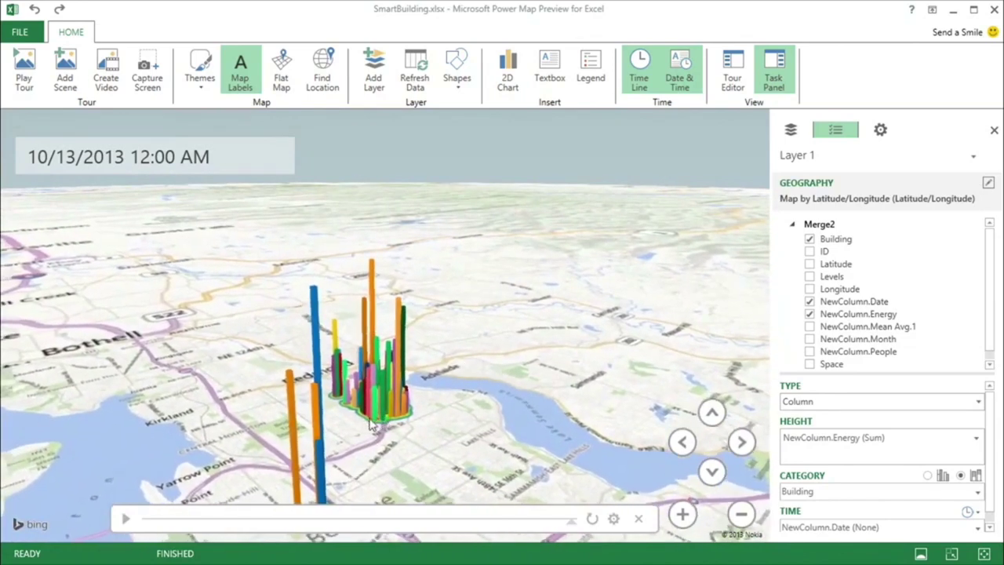
pyautogui.click(125, 519)
pyautogui.click(127, 519)
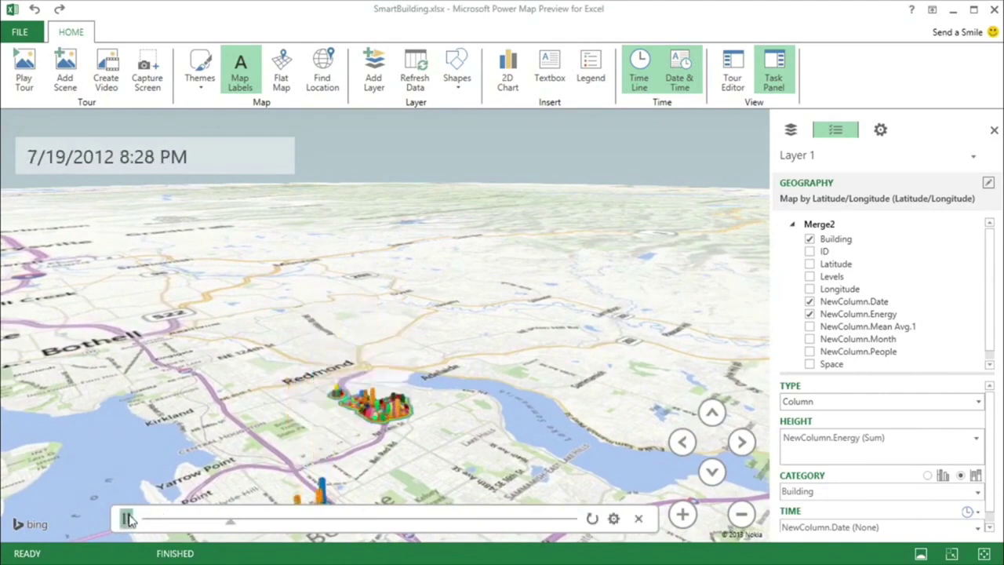
# - Change the height aggregation of NewColumn.Energy on Layer 1 to Average and play the timeline
pyautogui.click(978, 441)
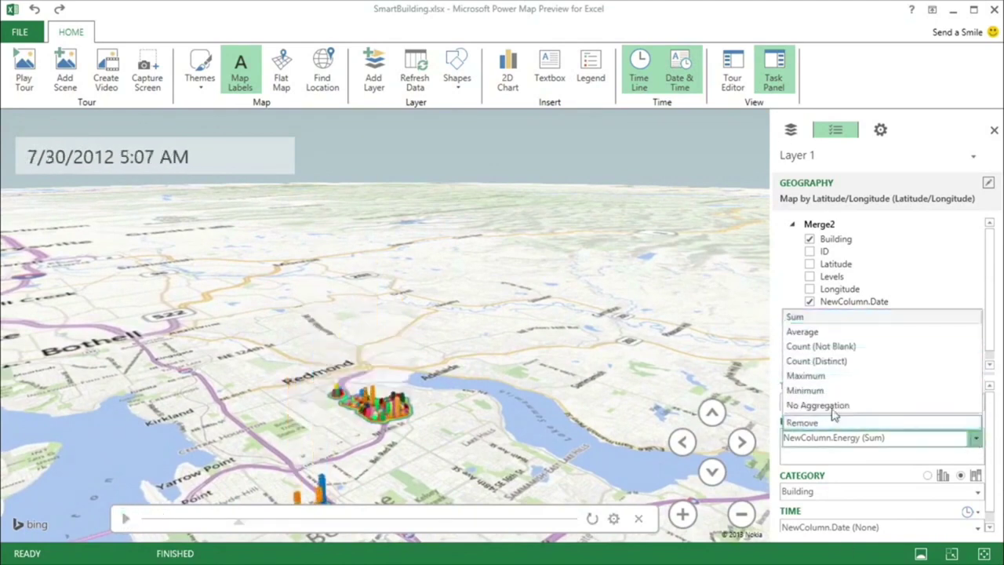
pyautogui.click(804, 332)
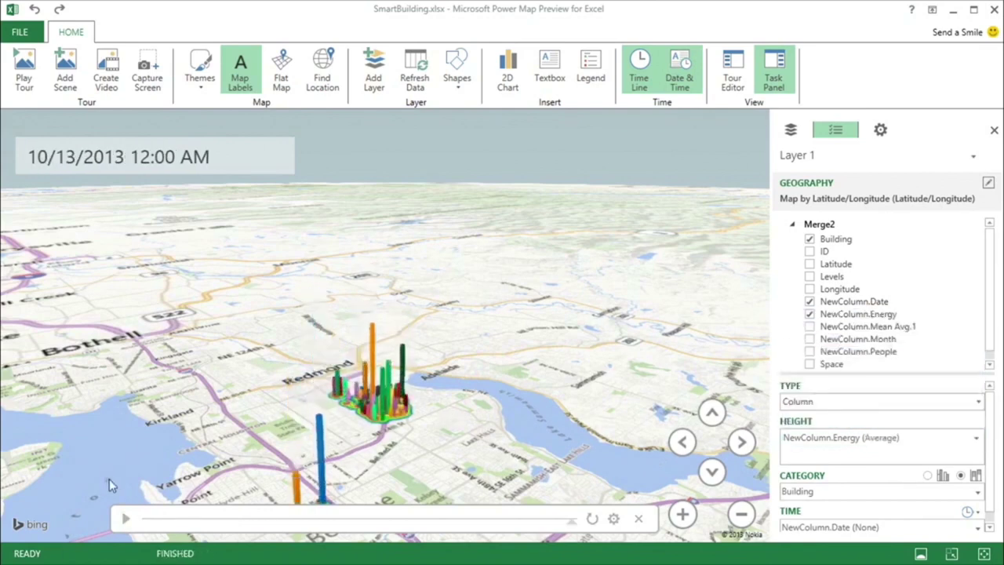
pyautogui.click(150, 523)
pyautogui.click(126, 521)
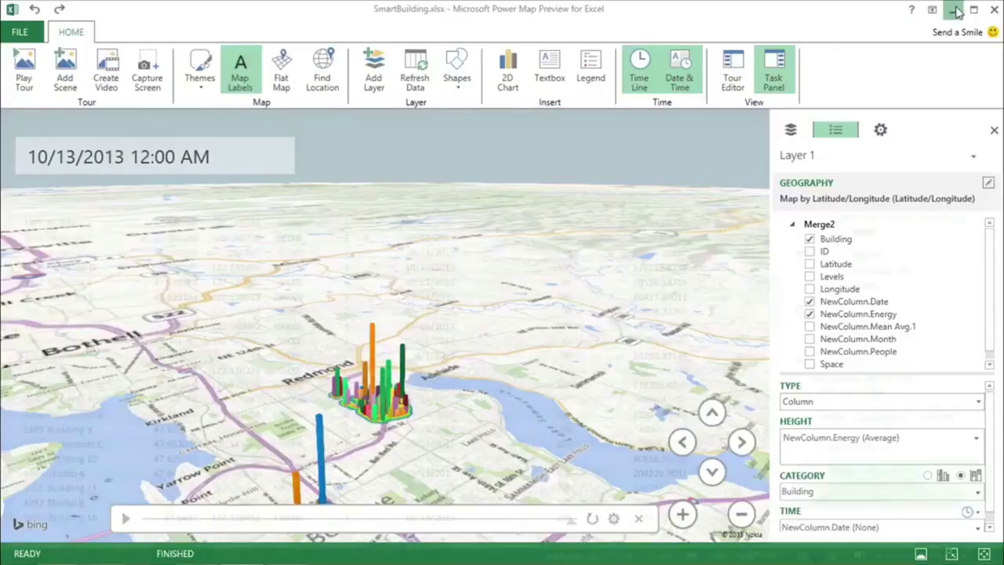
# - Switch to the Power BI team site in Internet Explorer and look through its featured reports, featured questions and documents
pyautogui.click(956, 9)
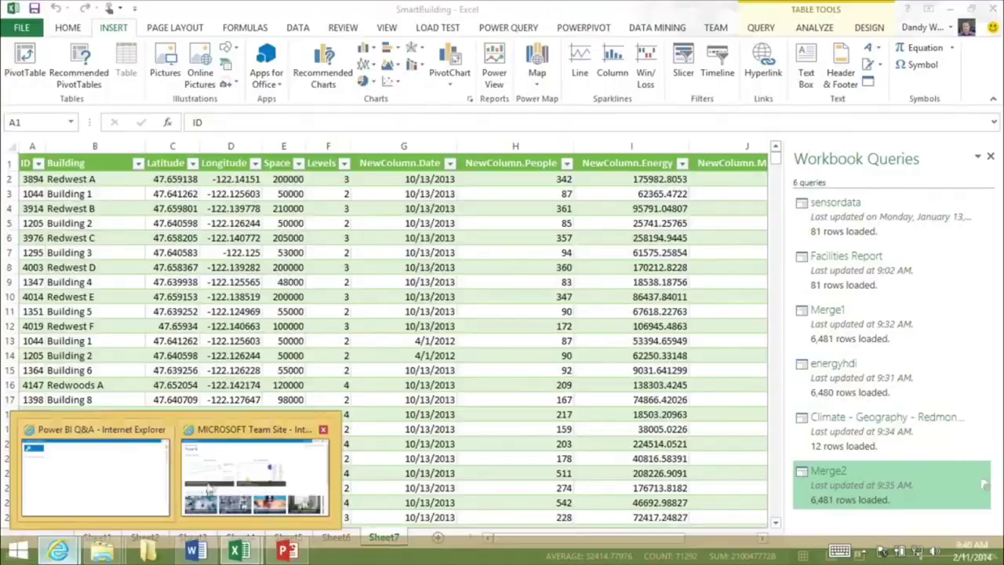
pyautogui.click(210, 476)
pyautogui.scroll(-4, 539, 130)
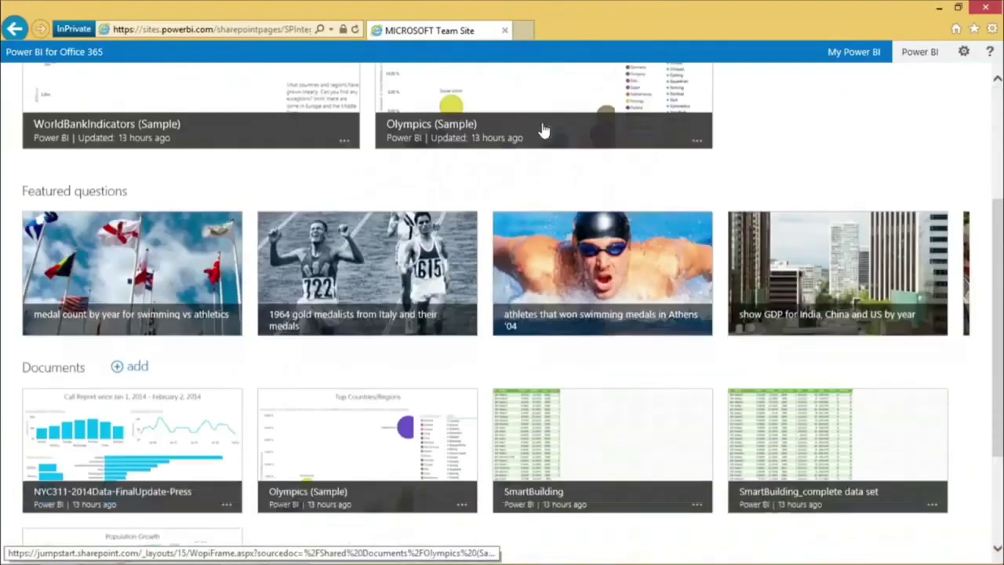
pyautogui.scroll(4, 543, 129)
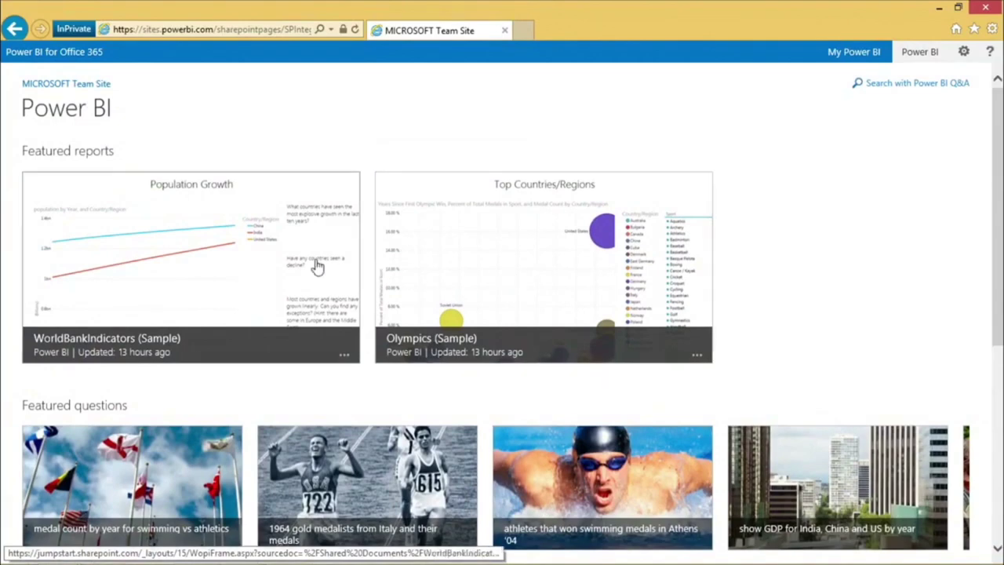
pyautogui.scroll(-3, 321, 264)
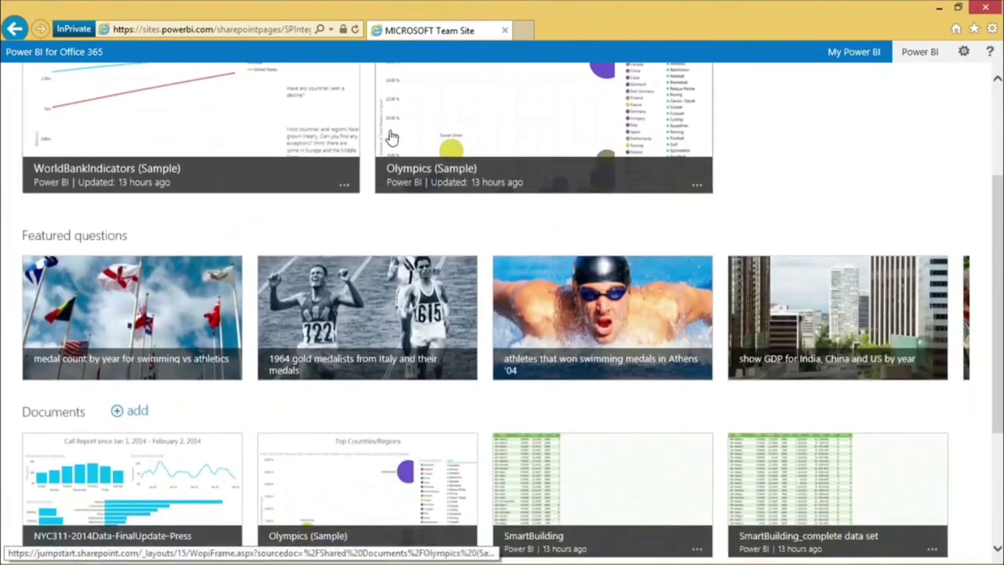
pyautogui.scroll(-2, 218, 471)
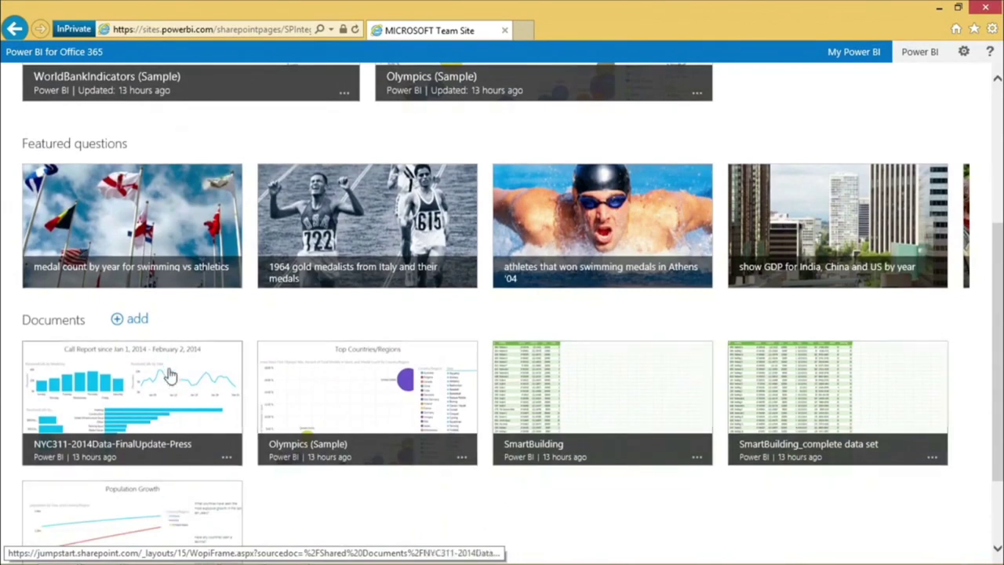
# - Switch to the Power BI Q&A browser window and ask for "total energy by date"
pyautogui.moveTo(101, 555)
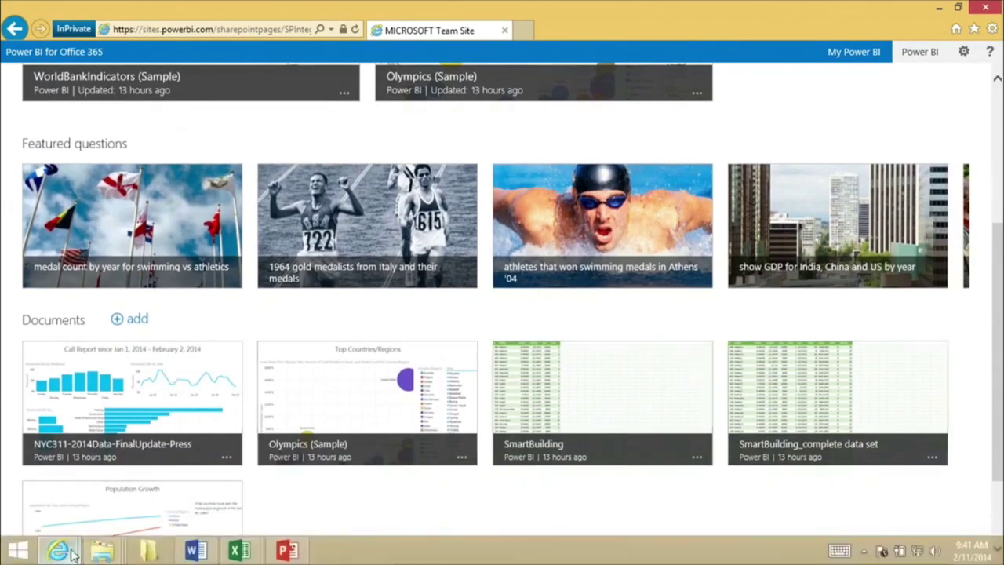
pyautogui.moveTo(61, 551)
pyautogui.click(124, 502)
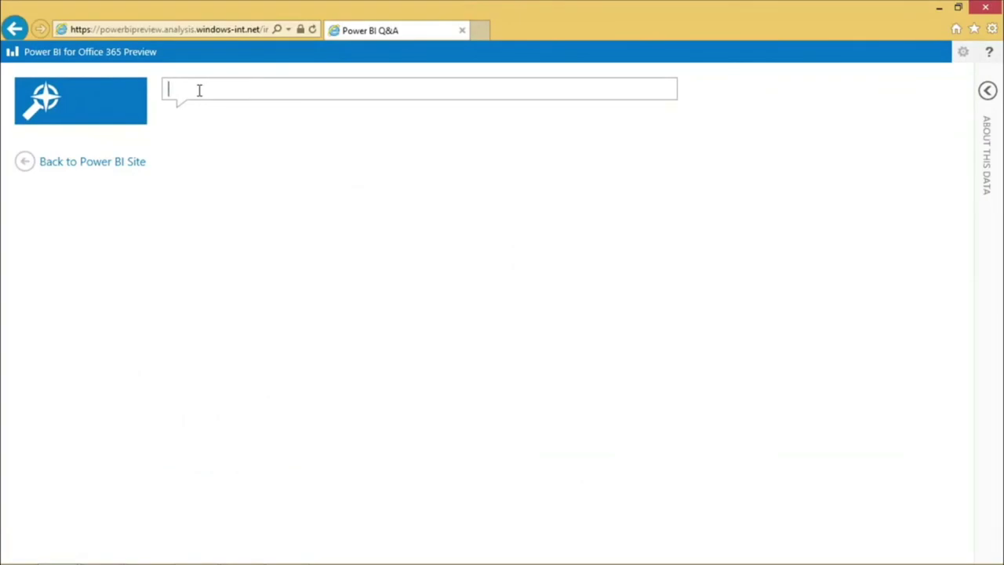
pyautogui.write('total en')
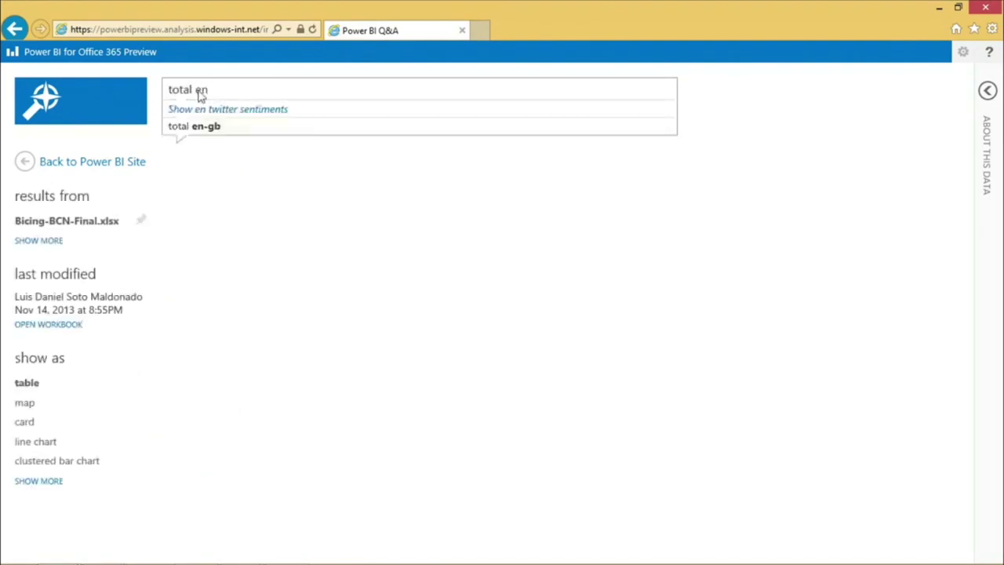
pyautogui.write('ergy byh ')
pyautogui.write('ate')
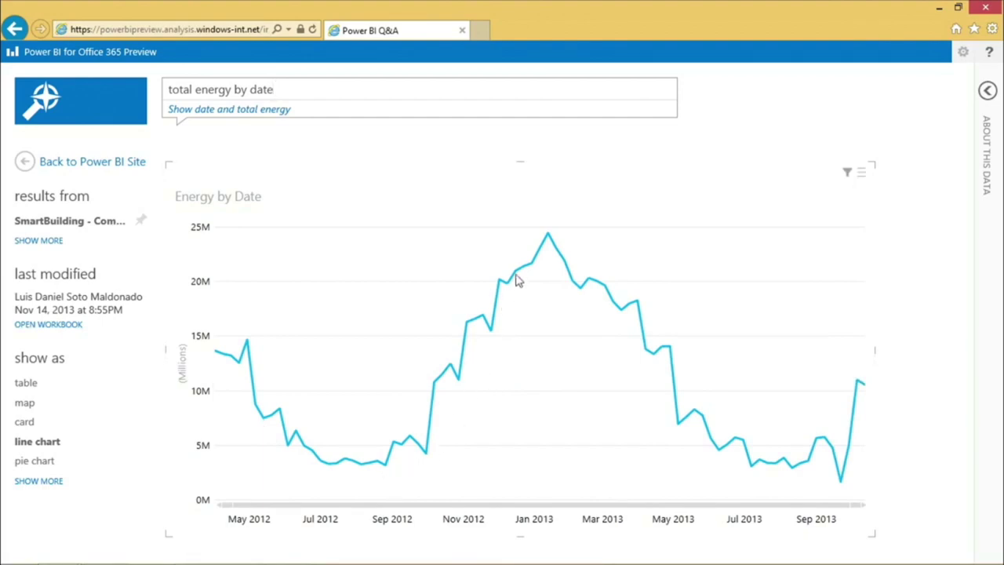
# - Change the grouping in the question so that it reads "total energy by building"
pyautogui.click(284, 93)
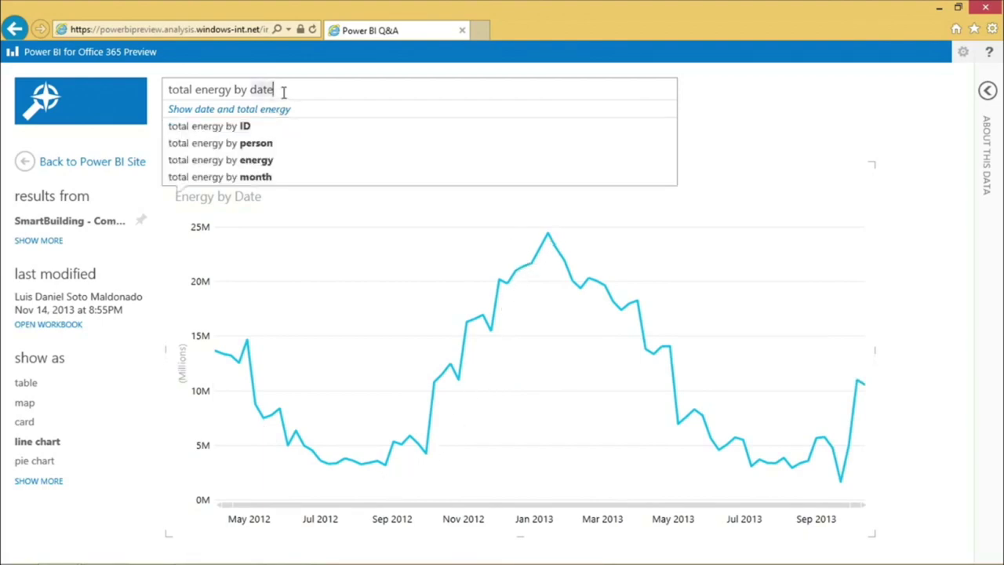
pyautogui.press('BackSpace')
pyautogui.press('BackSpace')
pyautogui.press('BackSpace')
pyautogui.press('BackSpace')
pyautogui.press('BackSpace')
pyautogui.press('BackSpace')
pyautogui.press('BackSpace')
pyautogui.press('BackSpace')
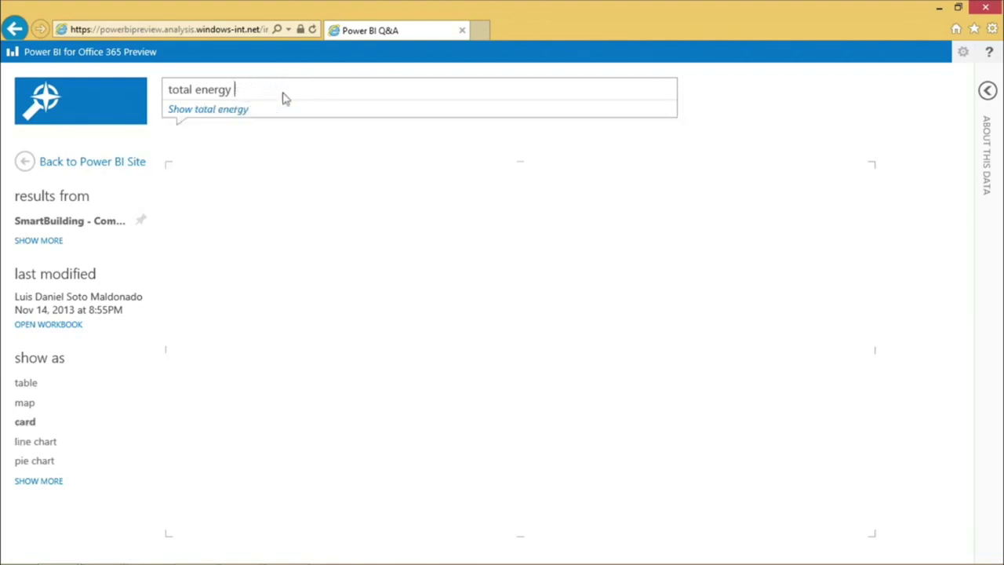
pyautogui.write('by')
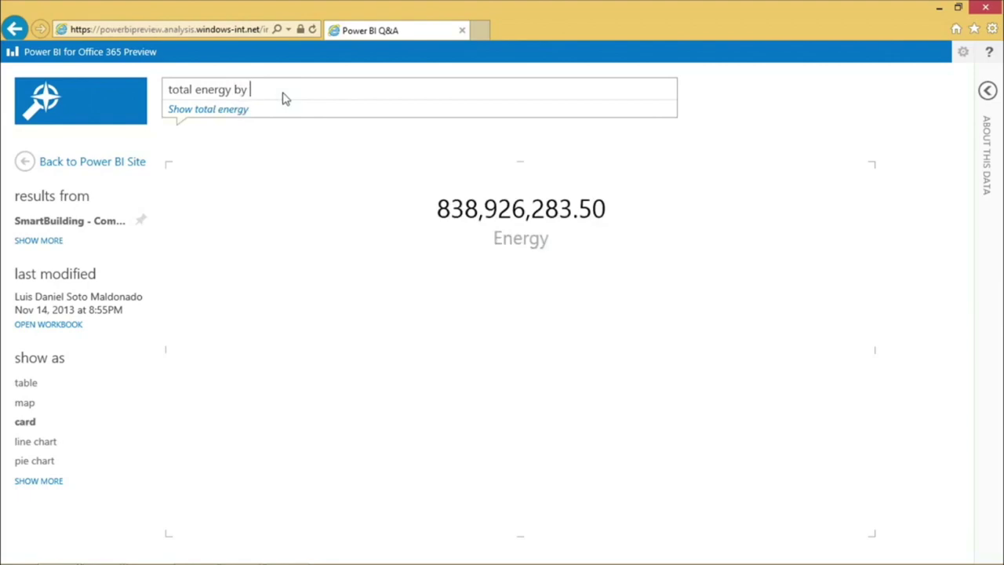
pyautogui.write(' building')
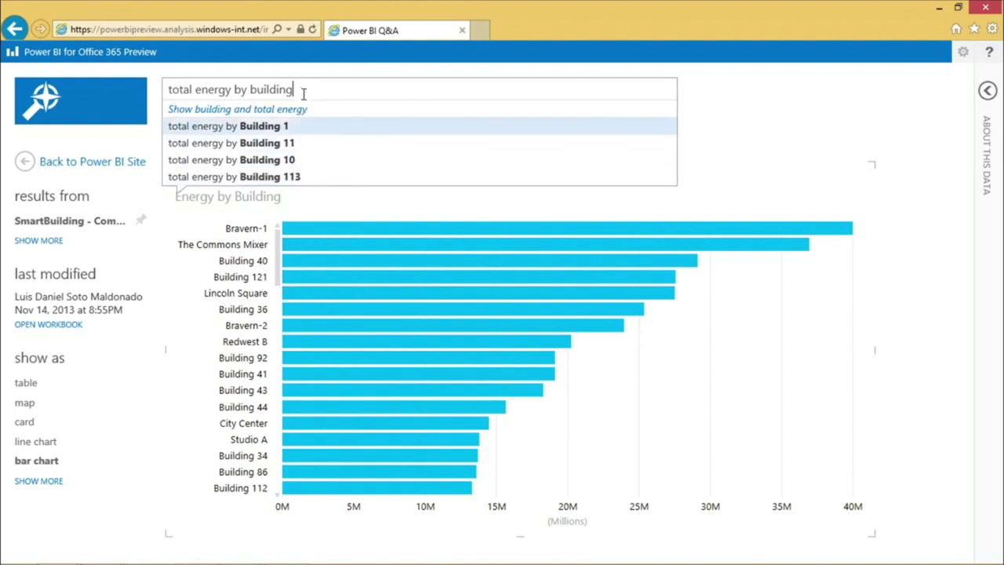
# - Extend the question to compare energy with headcount: "total energy vs people by building"
pyautogui.click(231, 91)
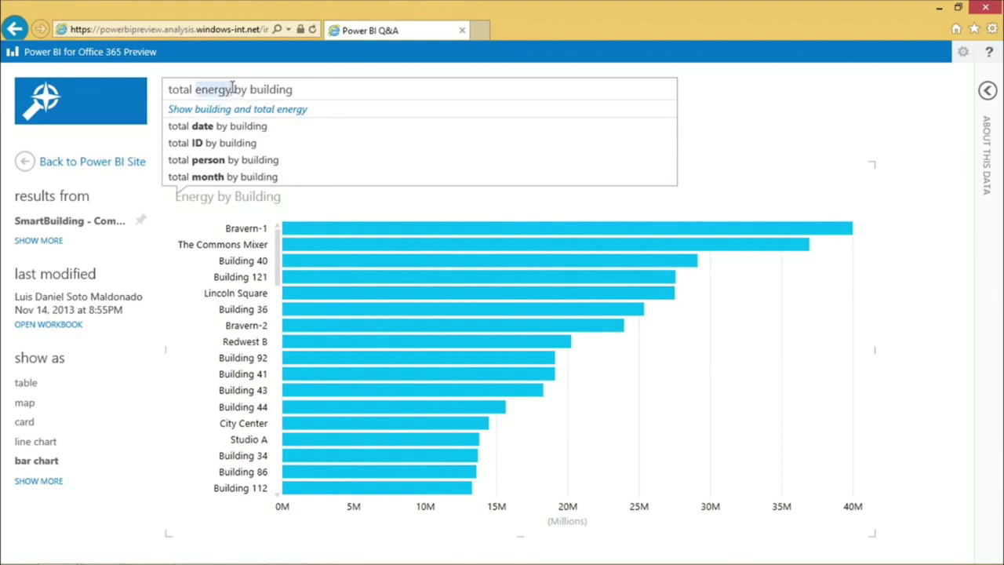
pyautogui.write('vd')
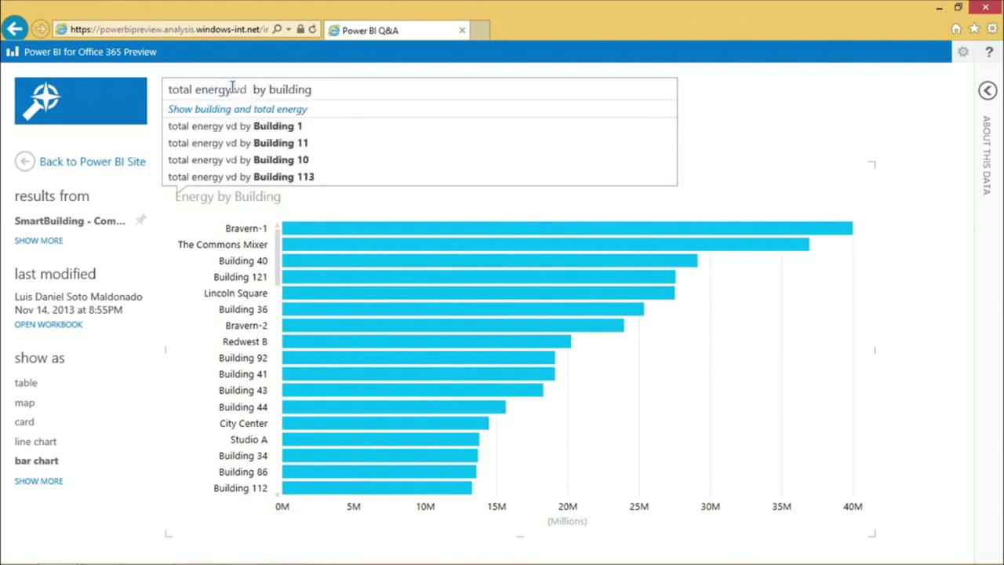
pyautogui.press('BackSpace')
pyautogui.write('s [ep')
pyautogui.press('BackSpace')
pyautogui.press('BackSpace')
pyautogui.press('BackSpace')
pyautogui.write('people')
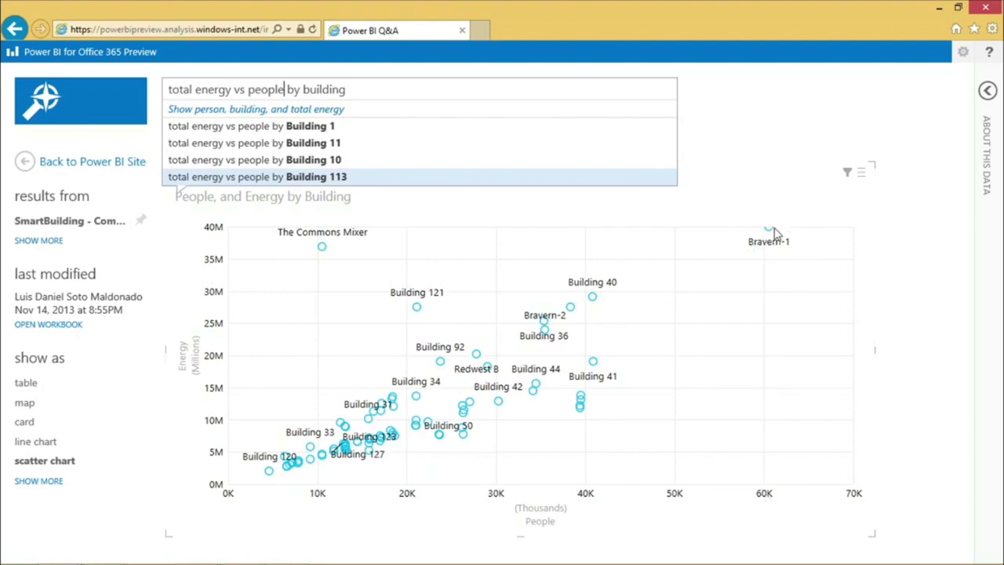
# - Narrow the question to two buildings: "total energy vs people by building 121 vs building 109"
pyautogui.moveTo(770, 235)
pyautogui.moveTo(419, 311)
pyautogui.moveTo(321, 248)
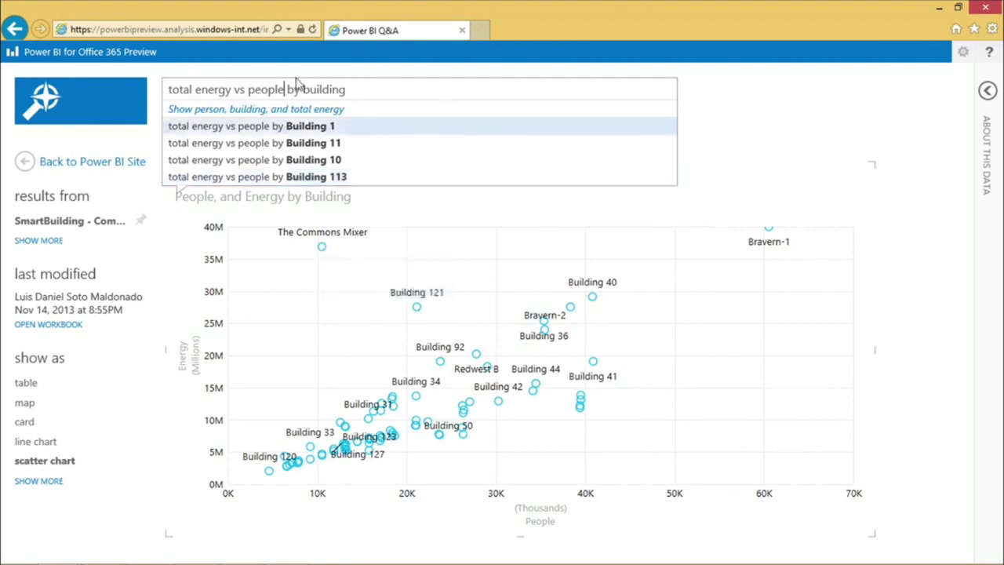
pyautogui.doubleClick(344, 89)
pyautogui.click(368, 94)
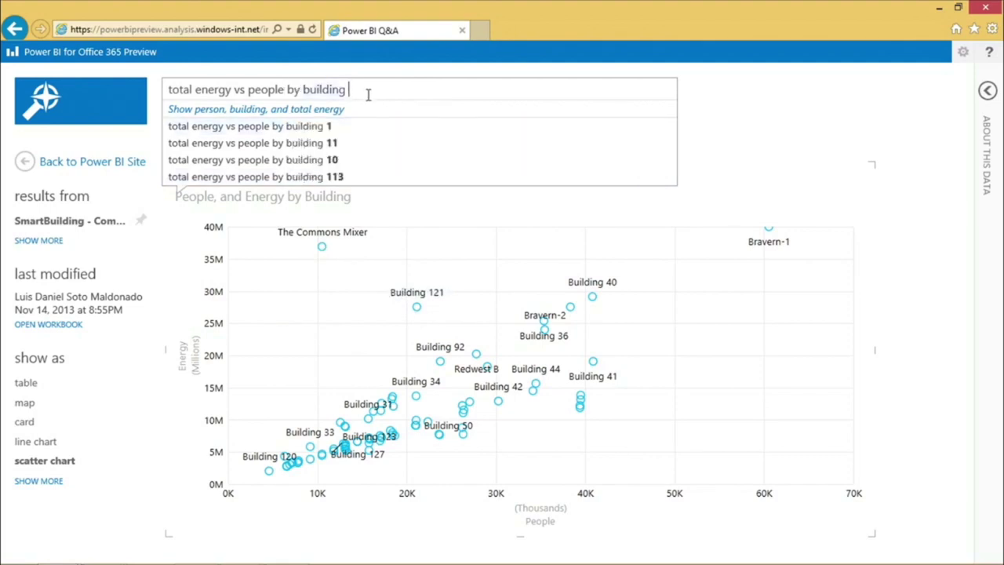
pyautogui.write('121 vs biosdom')
pyautogui.press('BackSpace')
pyautogui.press('BackSpace')
pyautogui.press('BackSpace')
pyautogui.press('BackSpace')
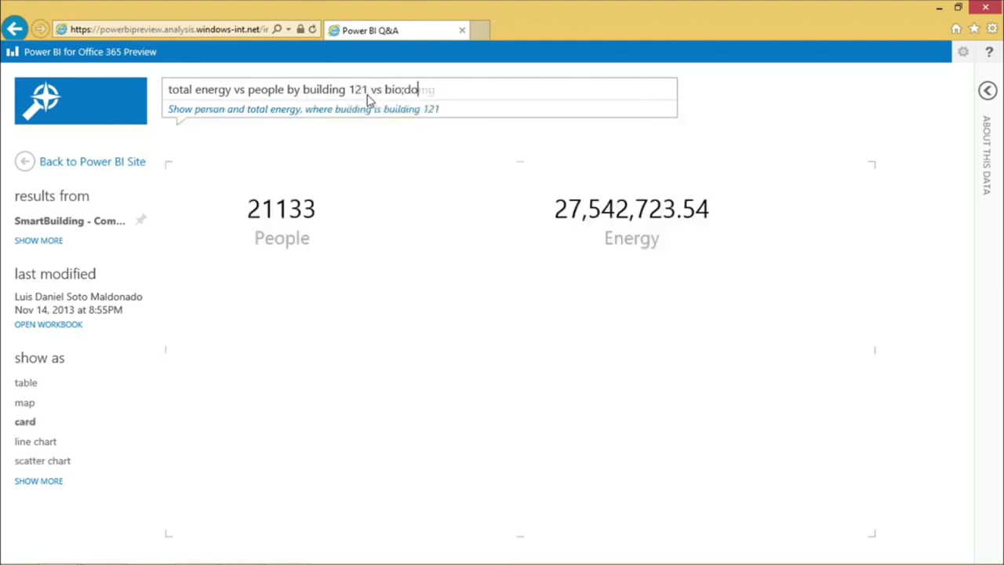
pyautogui.press('BackSpace')
pyautogui.press('BackSpace')
pyautogui.write('ui')
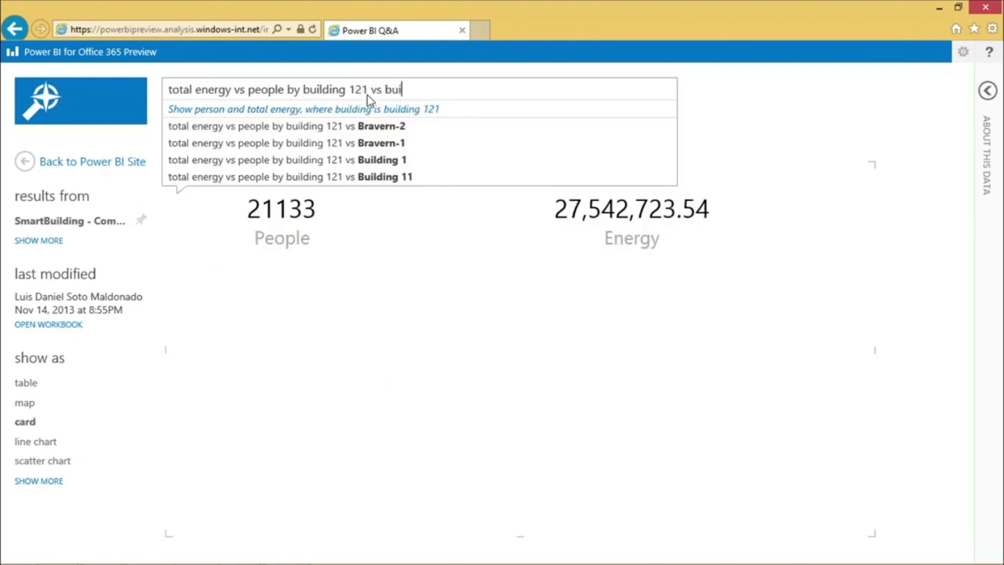
pyautogui.write('lding ')
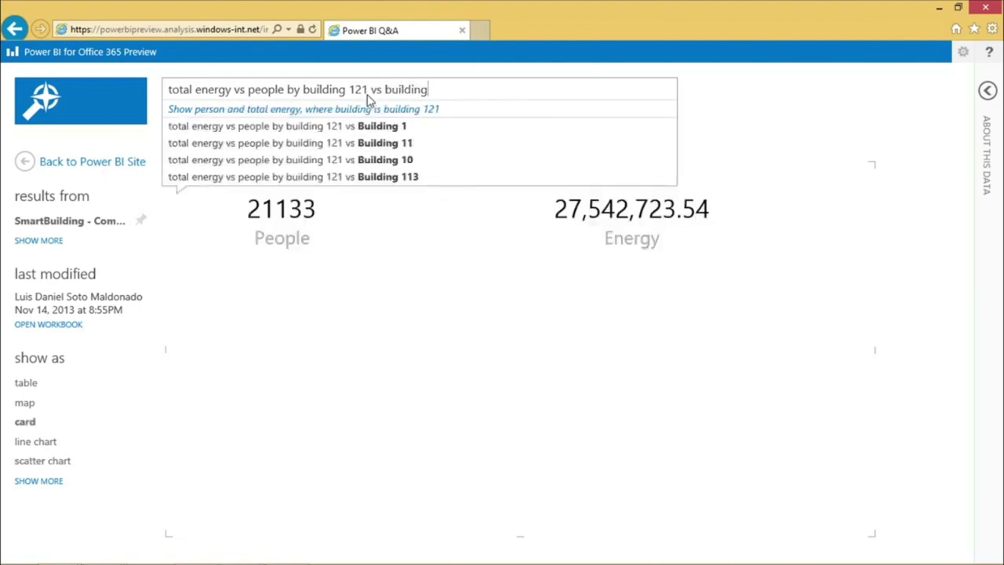
pyautogui.write('109')
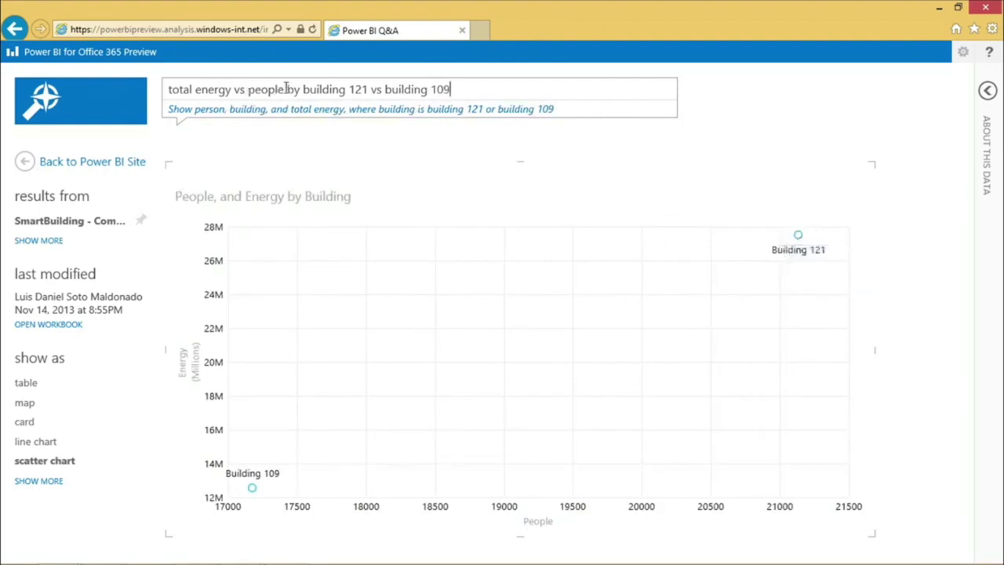
# - Replace "vs people" with "by date" so the question reads "total energy by date by building 121 vs building 109"
pyautogui.moveTo(285, 89); pyautogui.dragTo(241, 94)
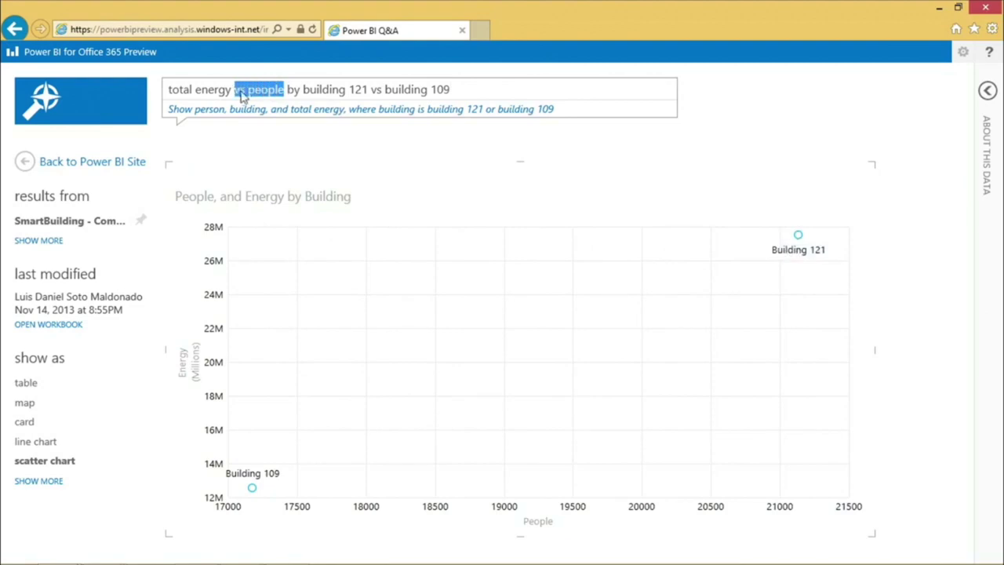
pyautogui.write('by')
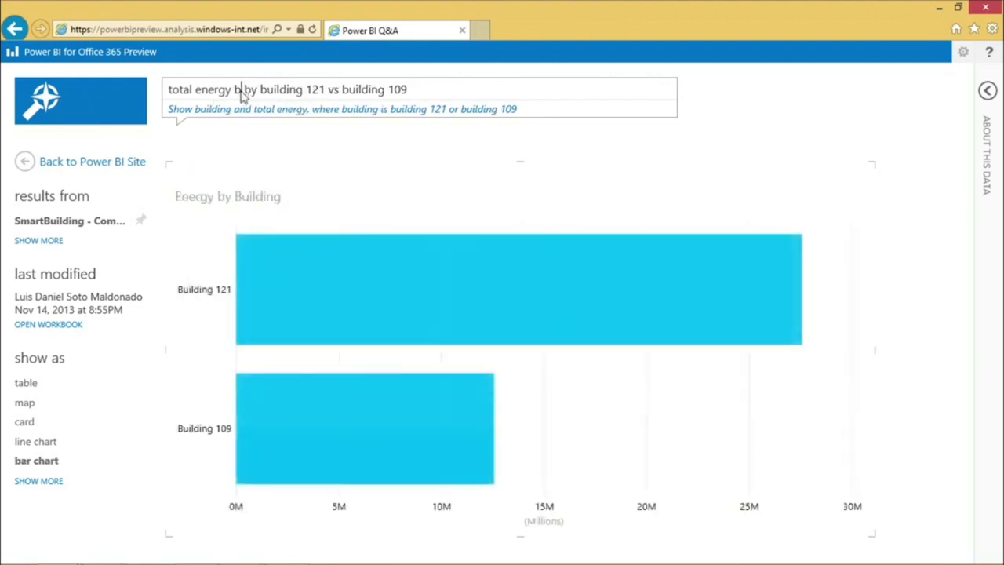
pyautogui.write(' date')
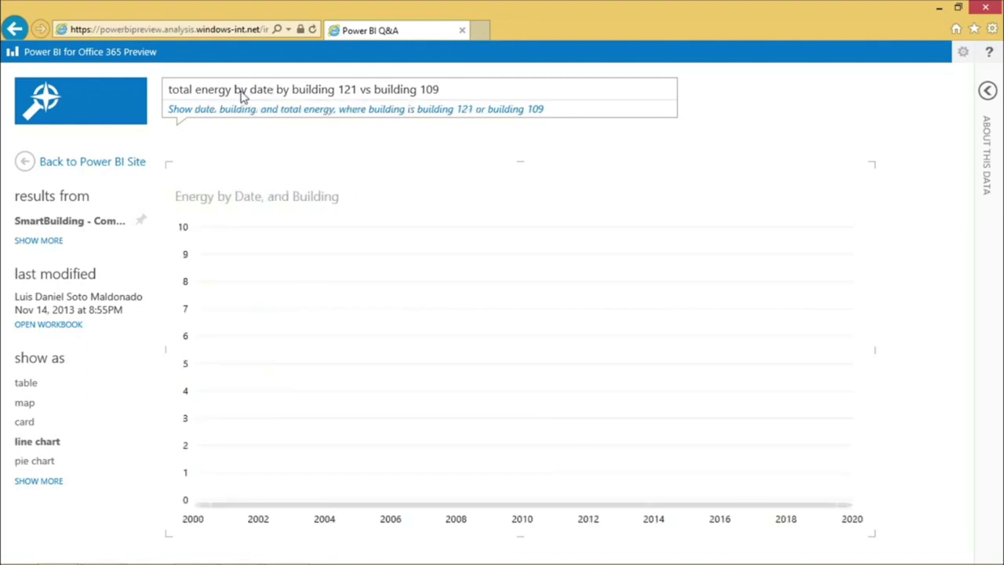